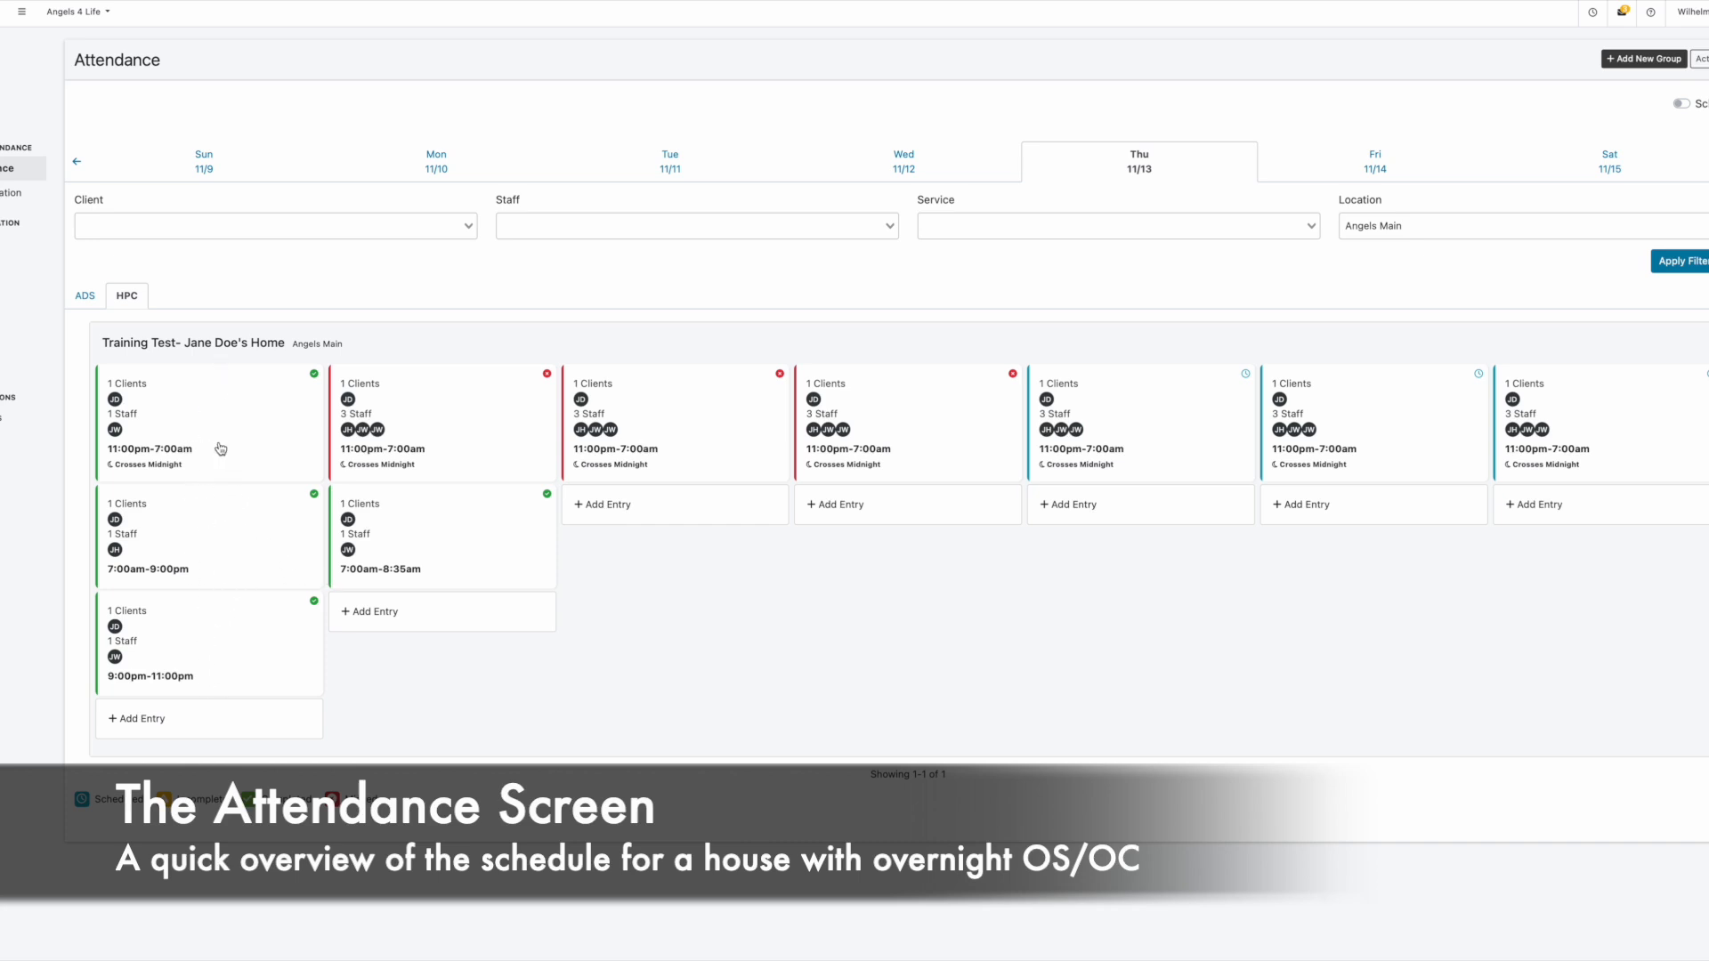
View the details of Sunday 11/9's 11:00pm-7:00am overnight entry, including its service and marked client and staff, and close them.
{"action": "left_click", "coordinate": [219, 448]}
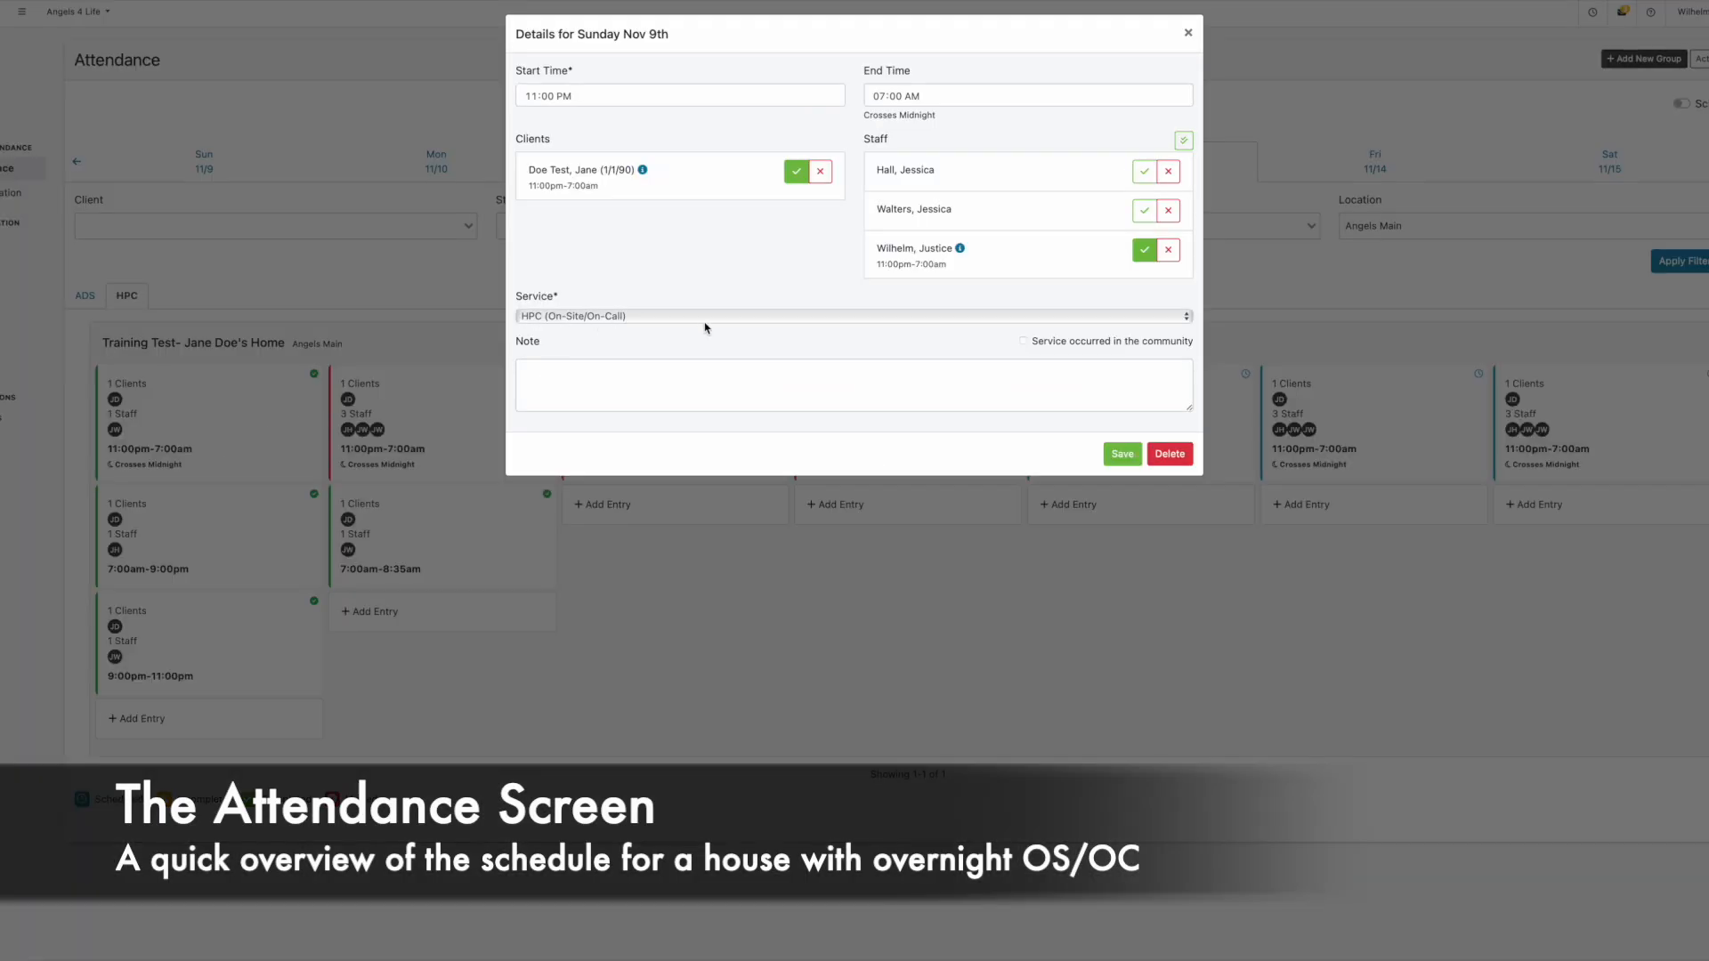
{"action": "left_click", "coordinate": [1189, 33]}
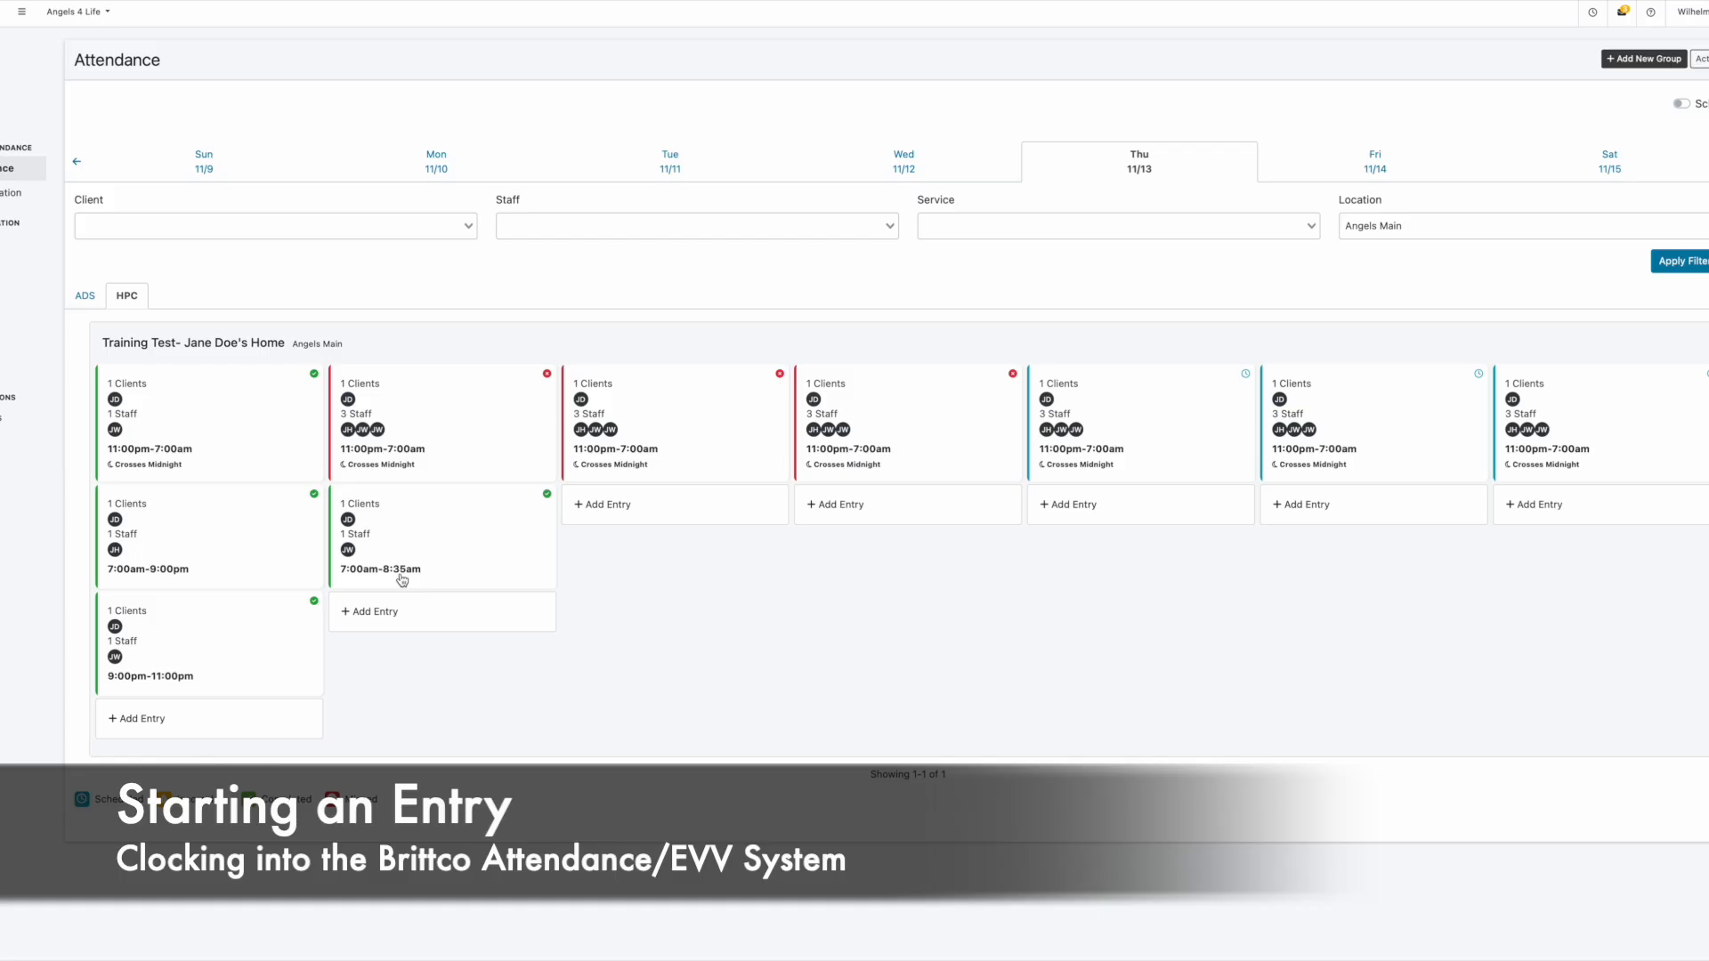
Start a new Monday 11/10 attendance entry with a 03:30 PM start time and select the test client.
{"action": "left_click", "coordinate": [398, 623]}
{"action": "left_click", "coordinate": [532, 98]}
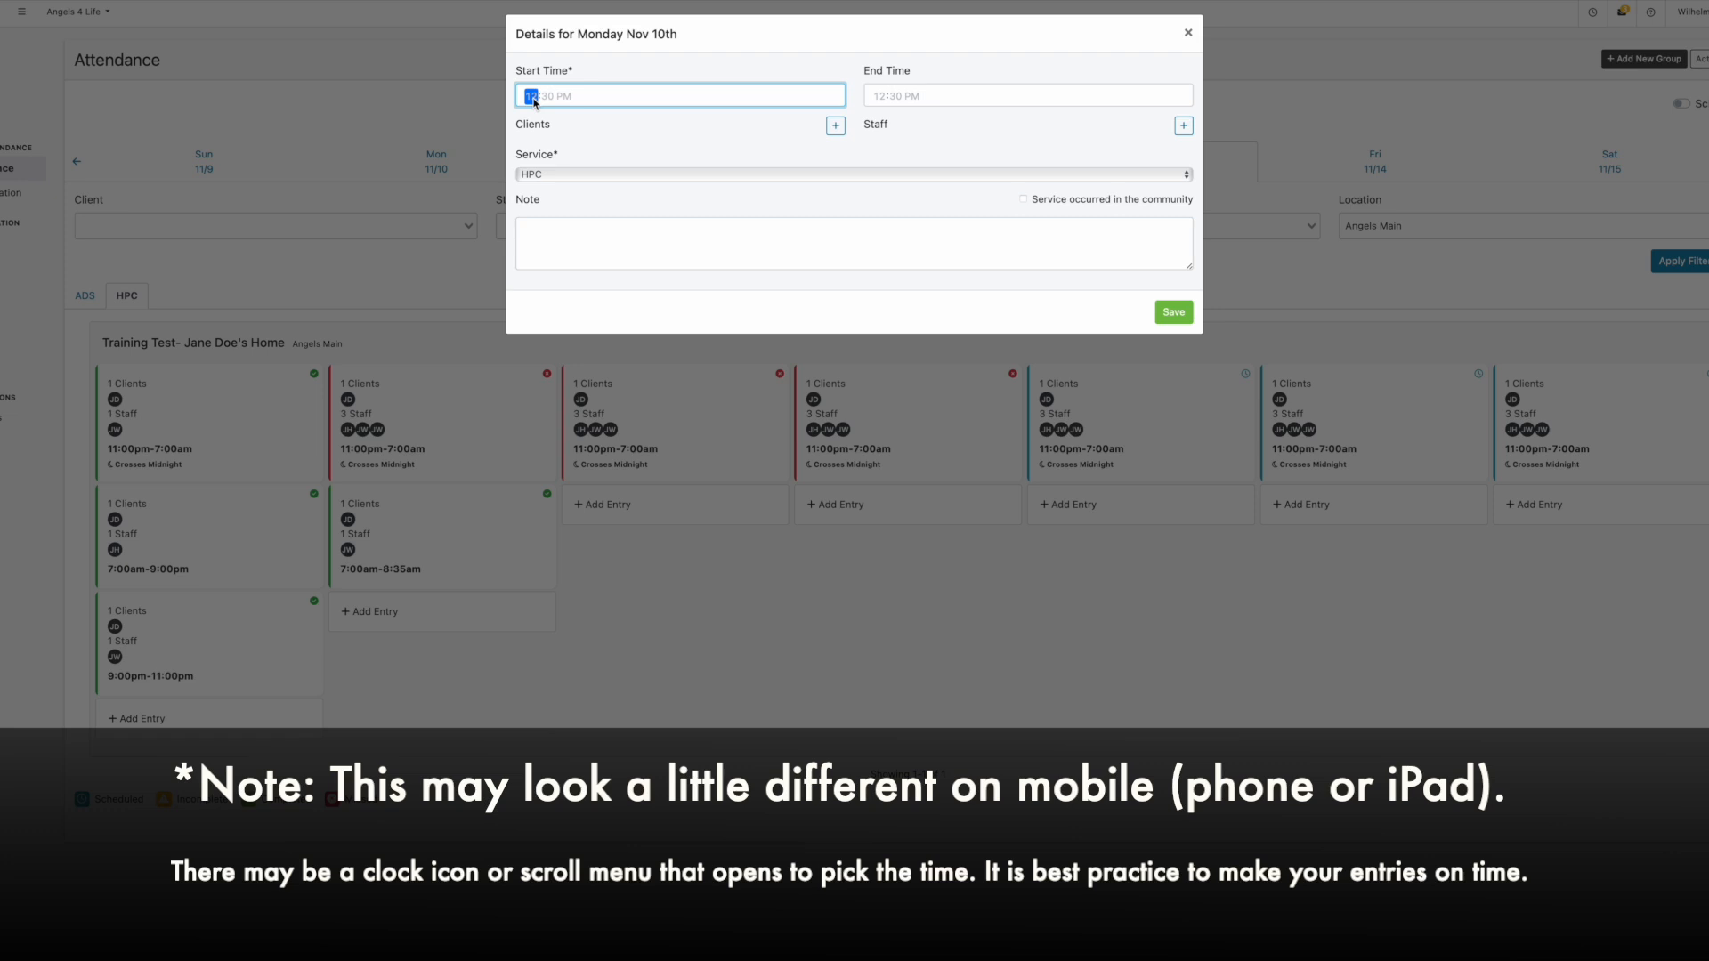
{"action": "type", "text": "330"}
{"action": "left_click", "coordinate": [835, 126]}
{"action": "left_click", "coordinate": [743, 156]}
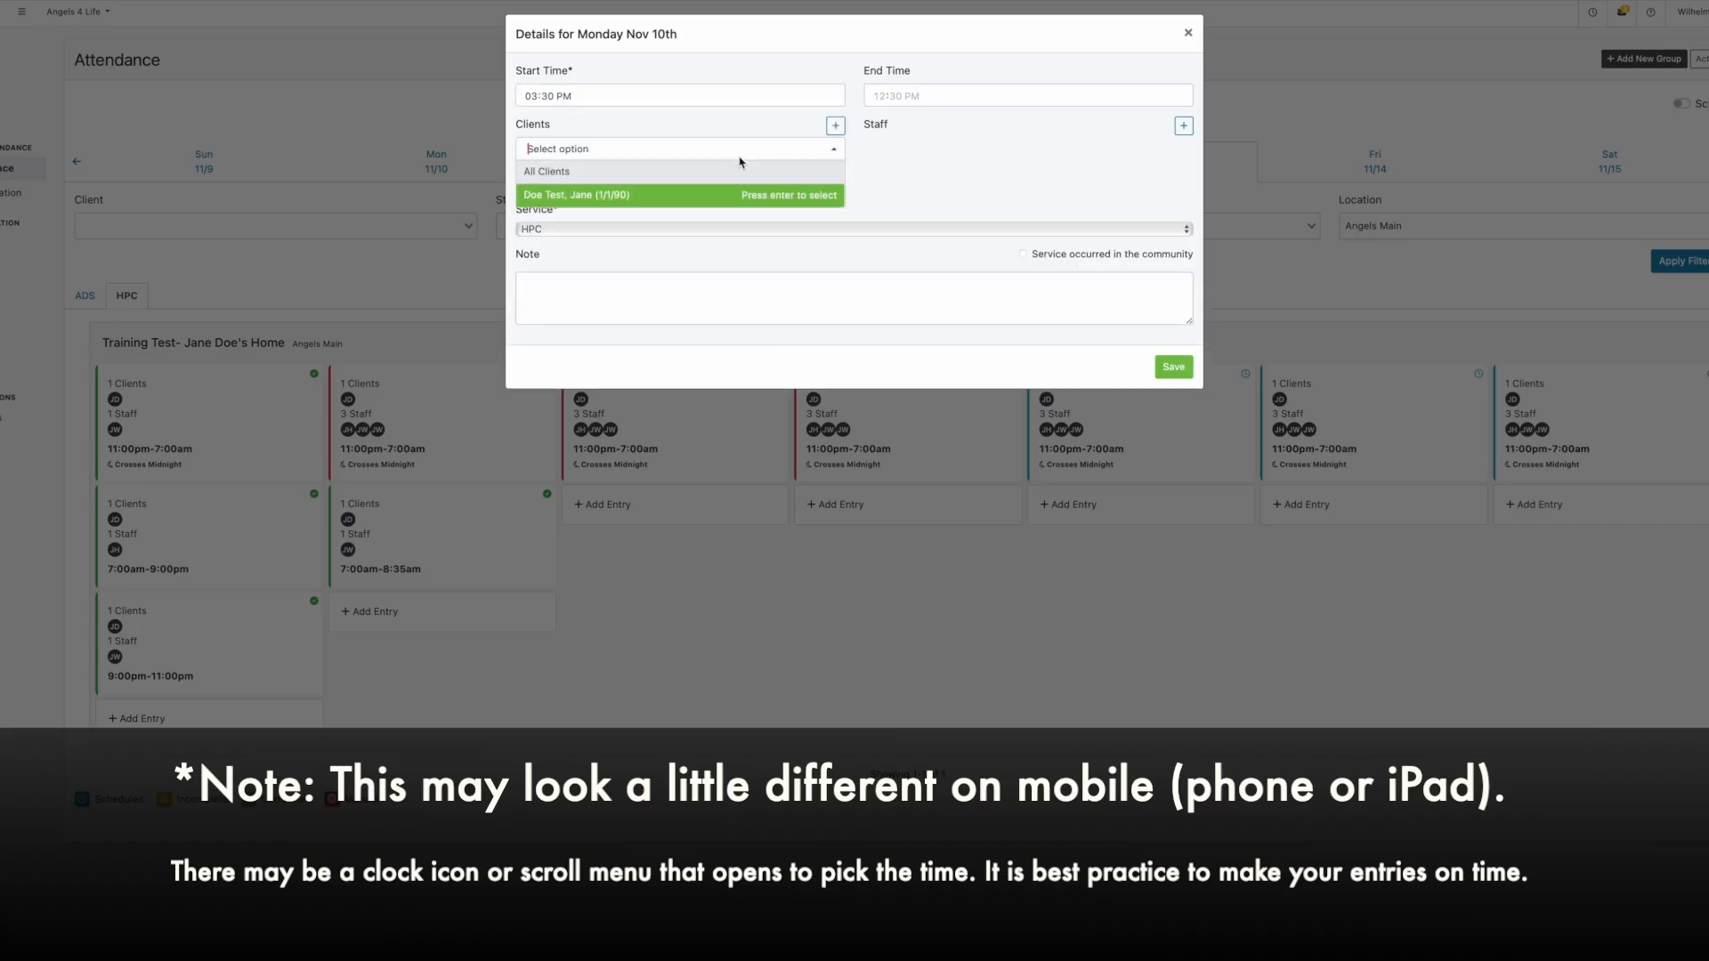
{"action": "left_click", "coordinate": [692, 196]}
Assign the last listed staff member to the new Monday 11/10 entry and save it.
{"action": "left_click", "coordinate": [1183, 125]}
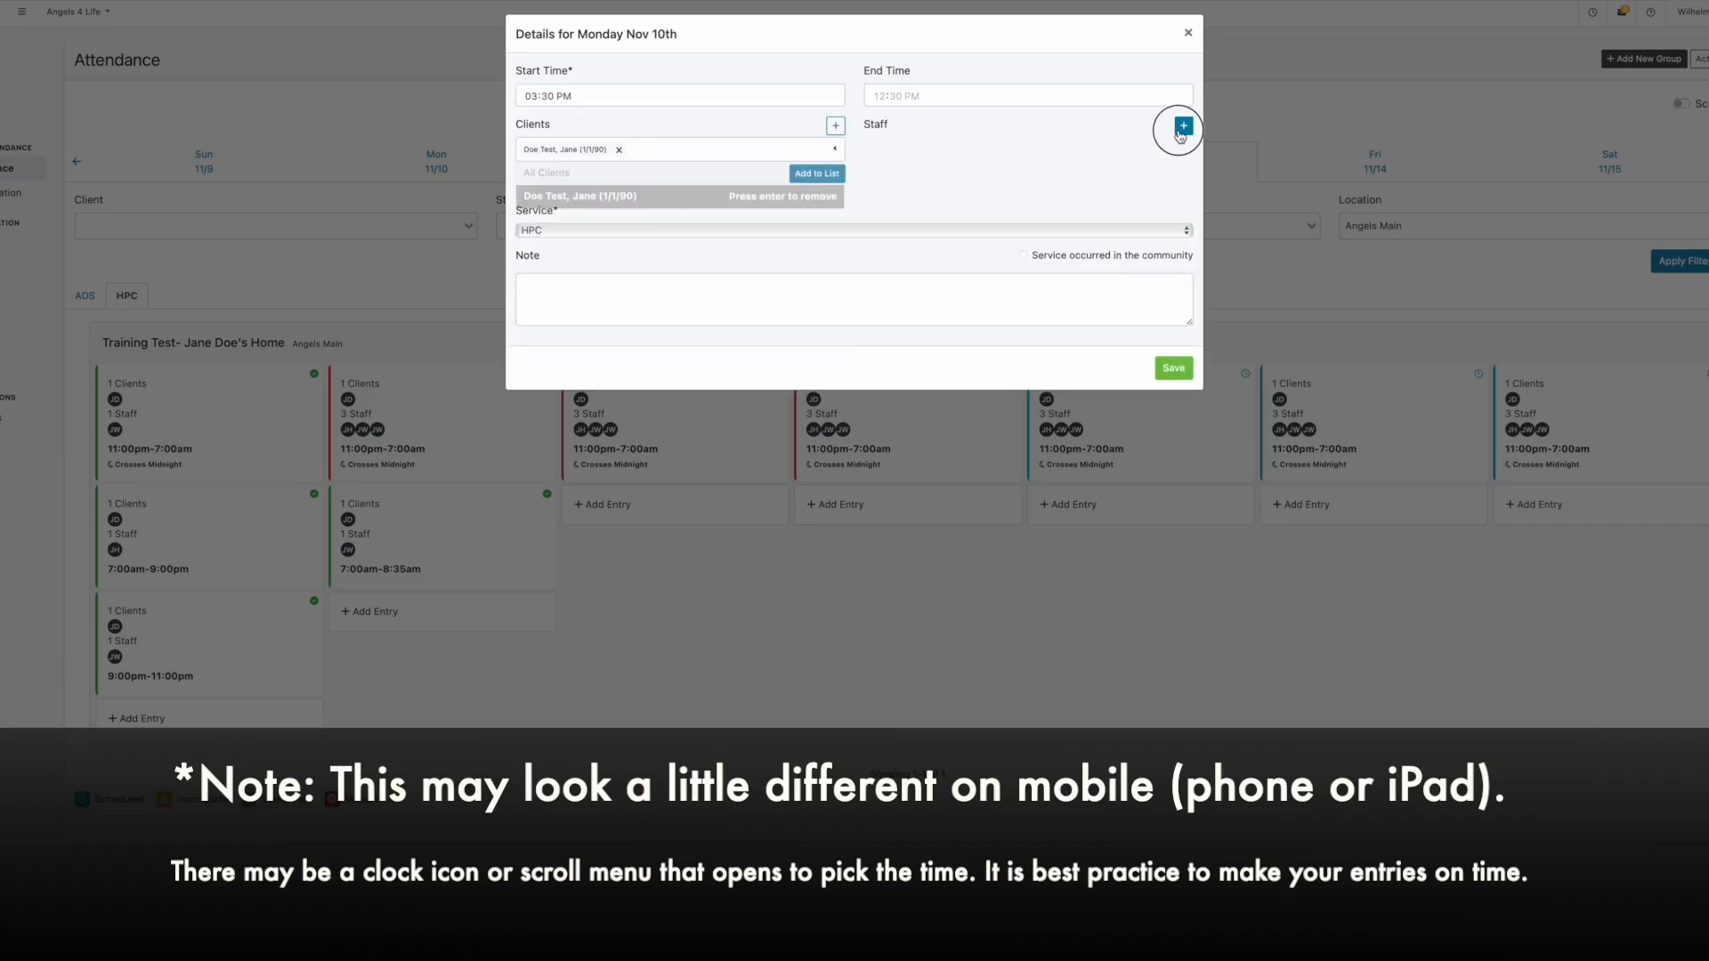
{"action": "left_click", "coordinate": [1064, 157]}
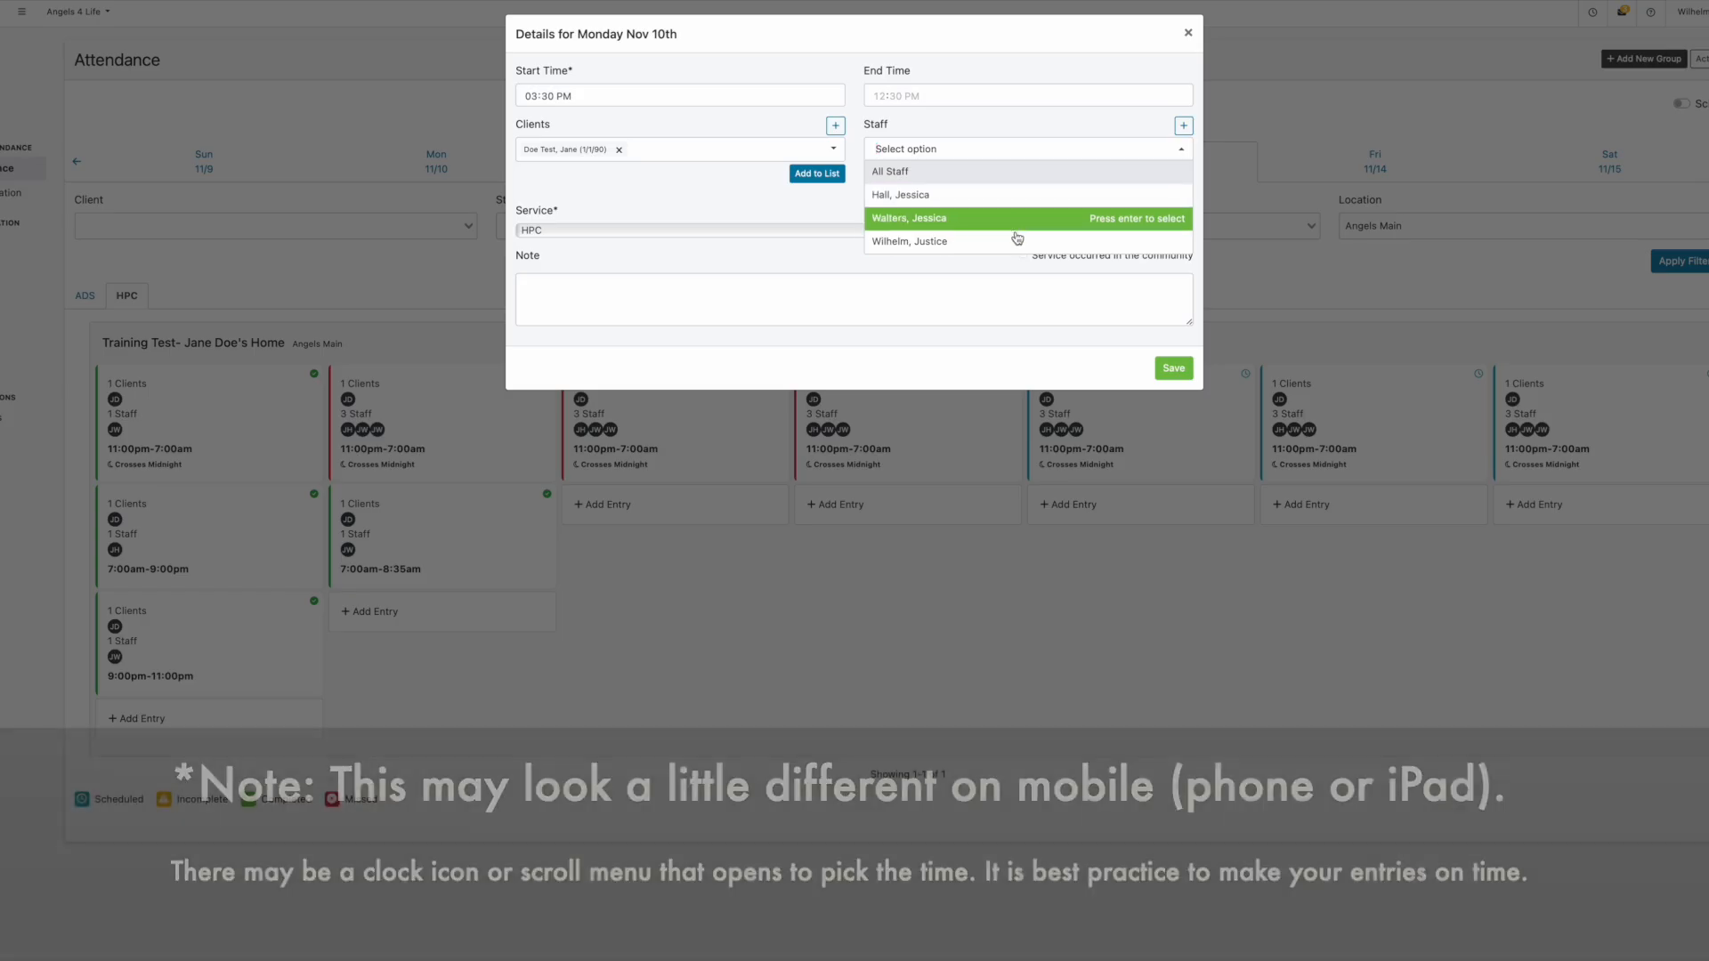
{"action": "left_click", "coordinate": [1006, 243]}
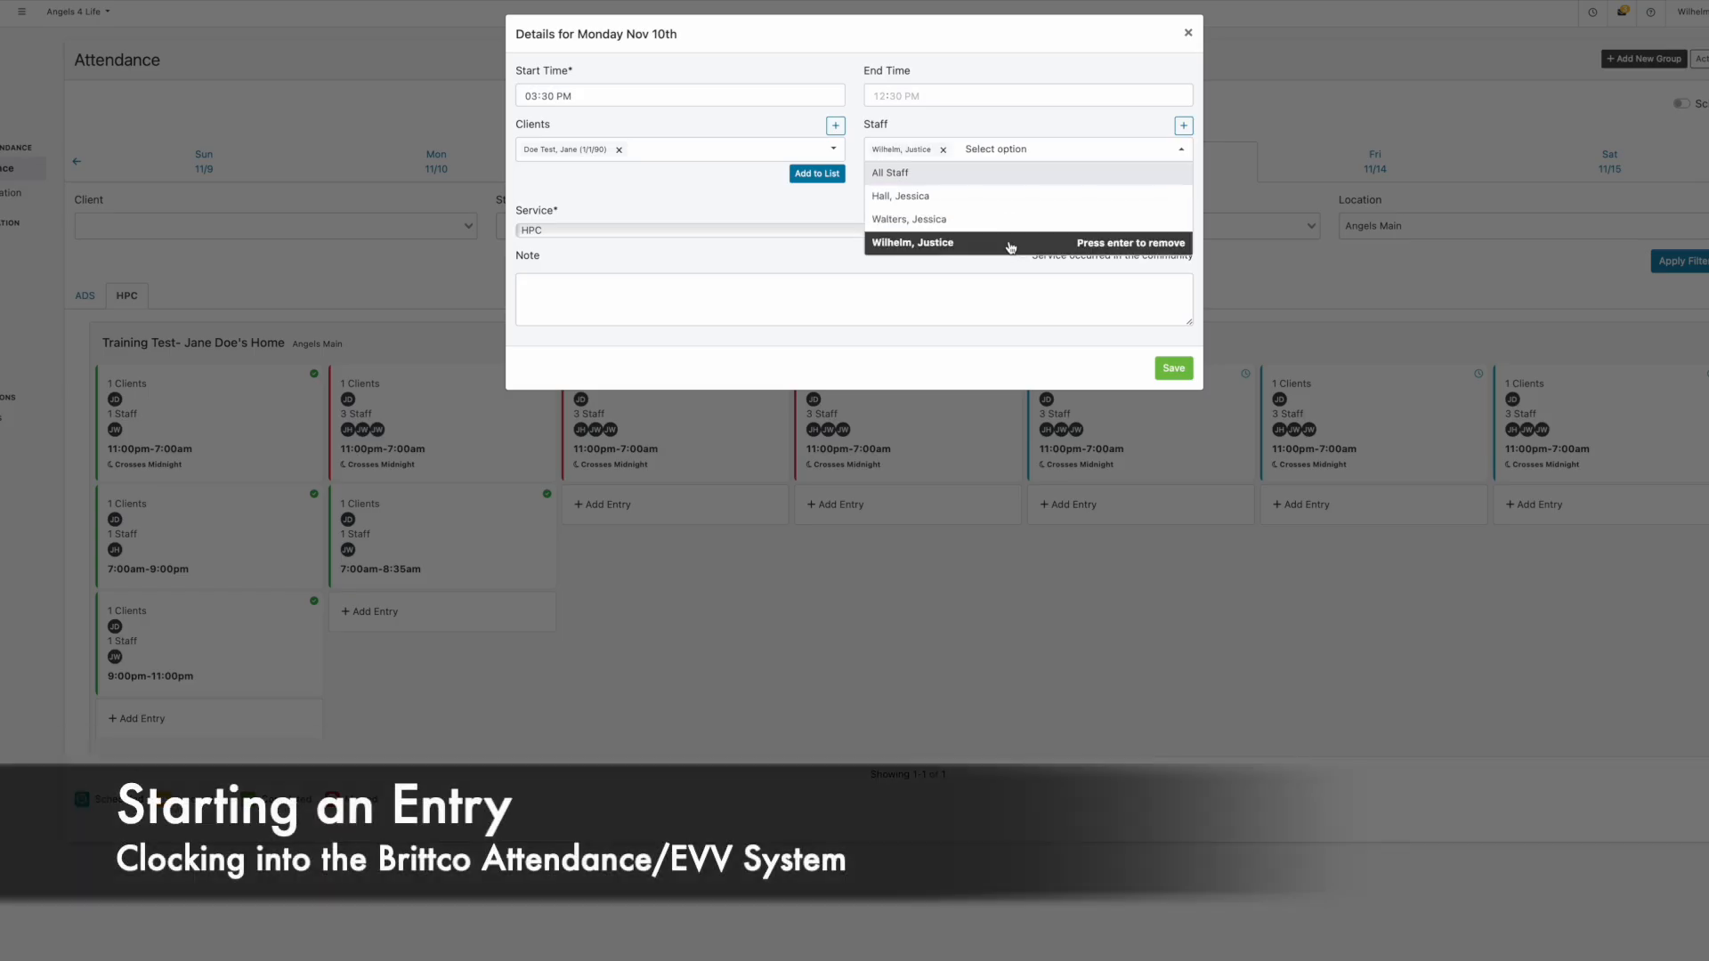
{"action": "left_click", "coordinate": [637, 184]}
{"action": "left_click", "coordinate": [1174, 369]}
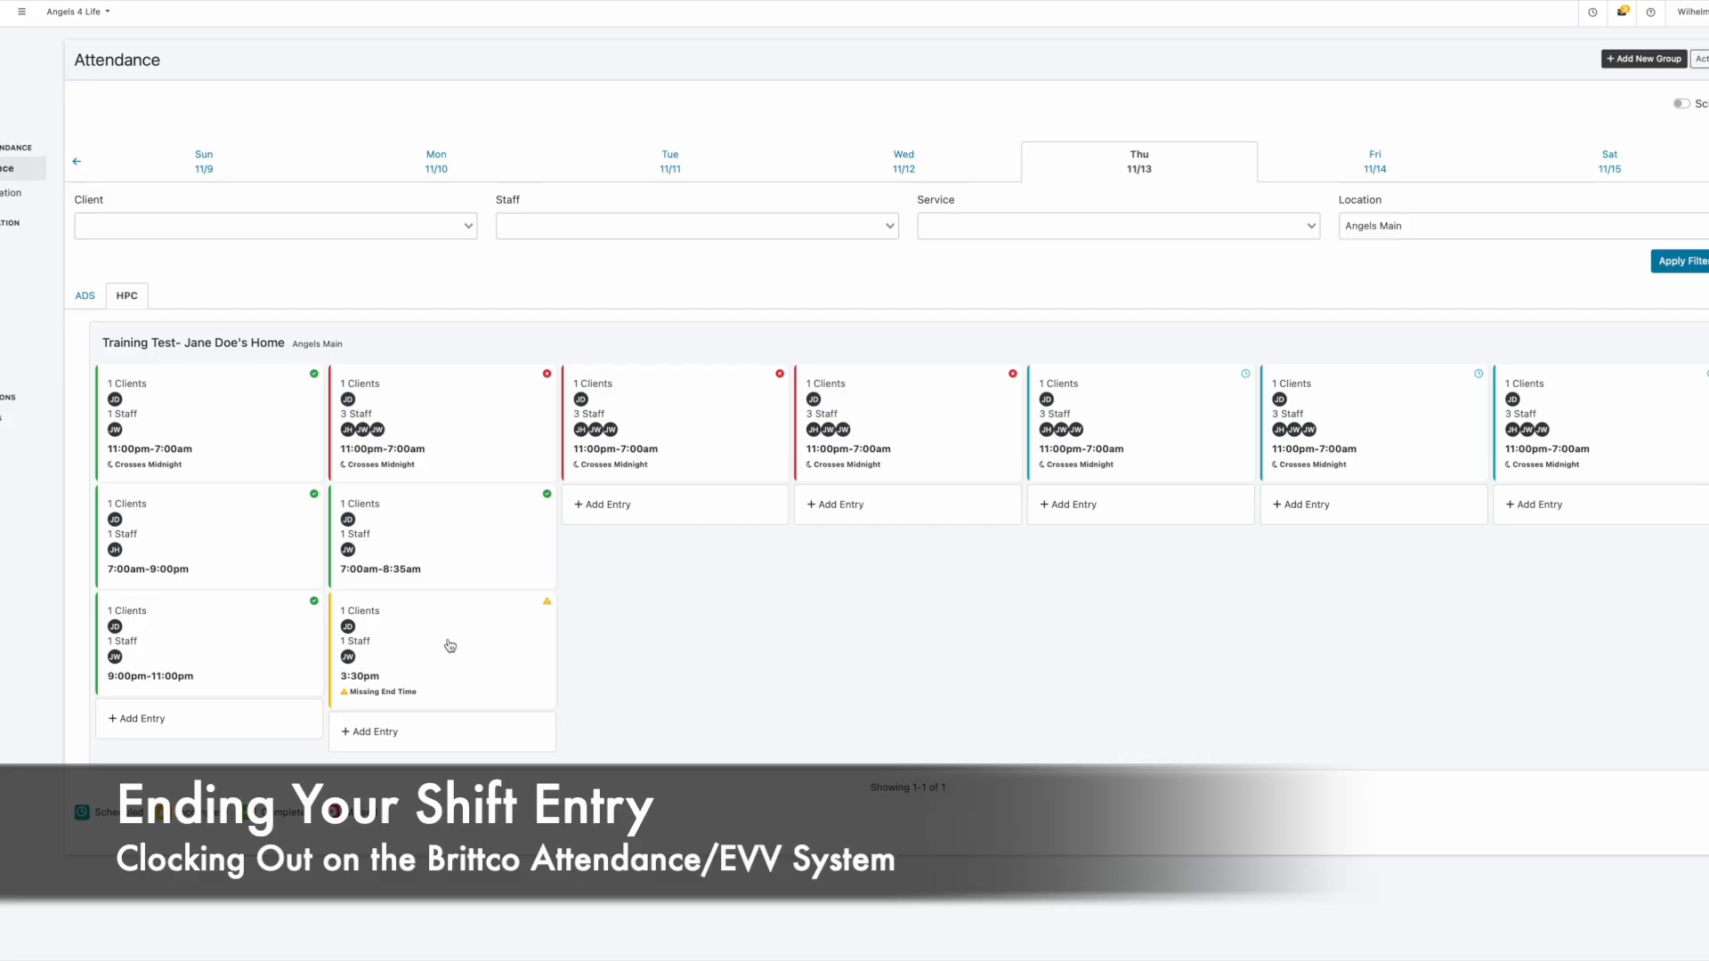
Set the end time of Monday 11/10's 3:30pm entry to 11:00 PM and save it.
{"action": "left_click", "coordinate": [449, 646]}
{"action": "left_click", "coordinate": [877, 100]}
{"action": "type", "text": "11:00 PM"}
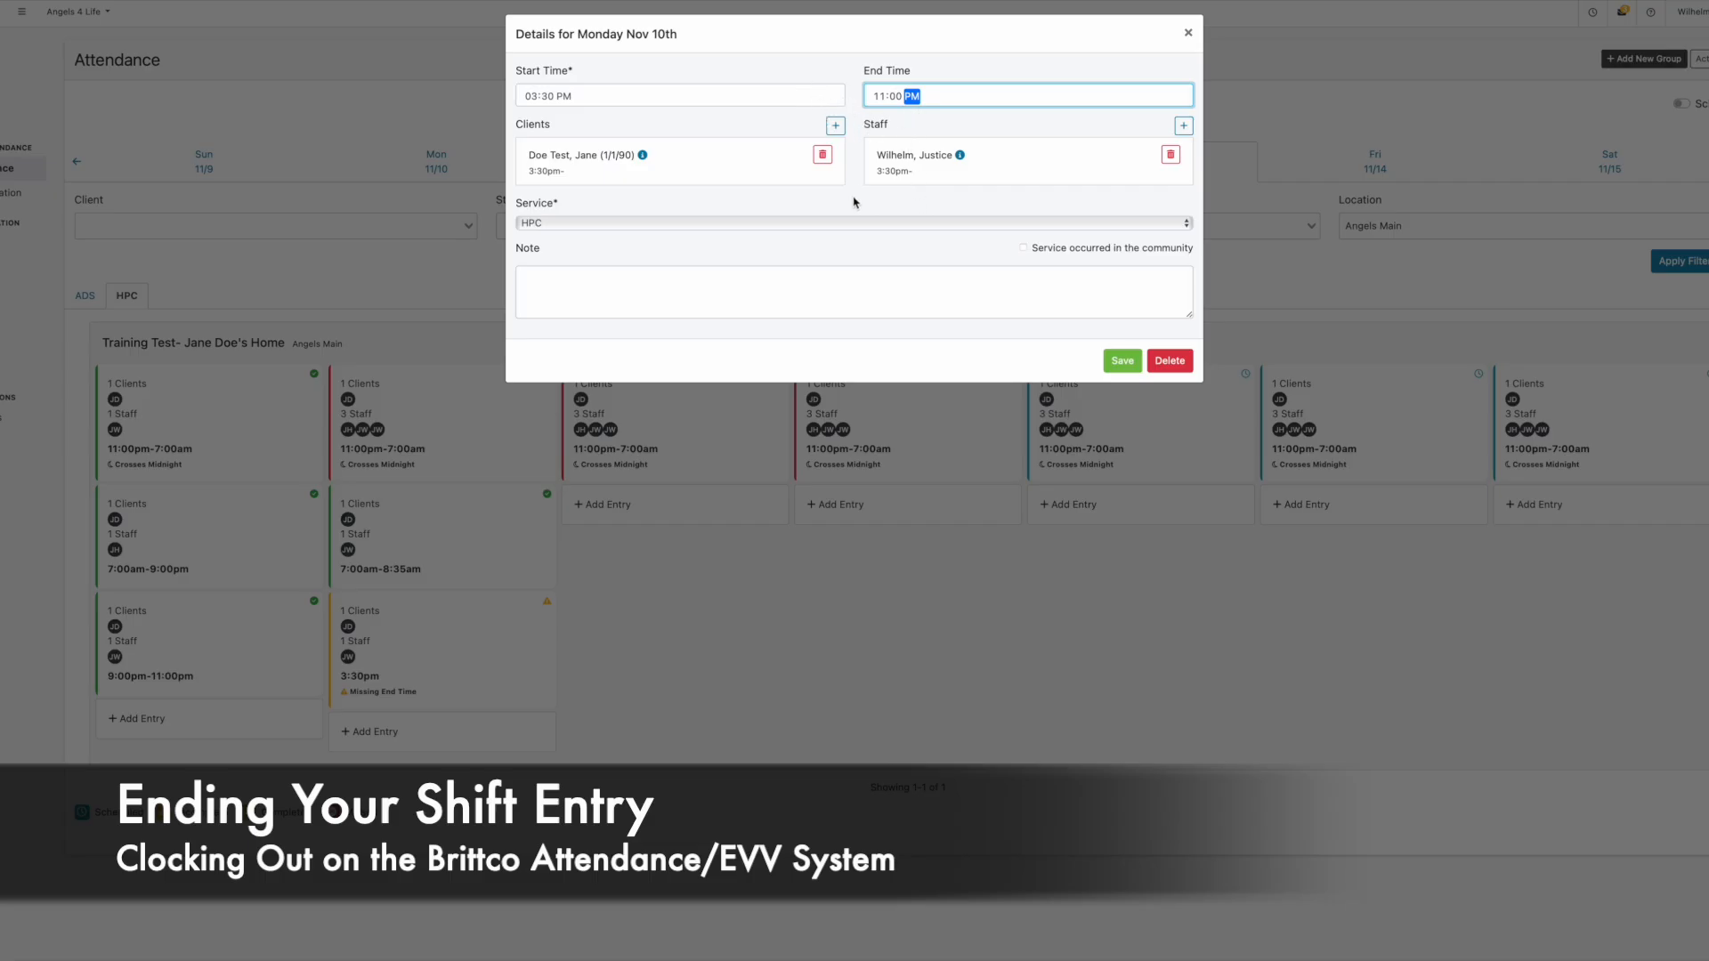
{"action": "left_click", "coordinate": [1123, 362]}
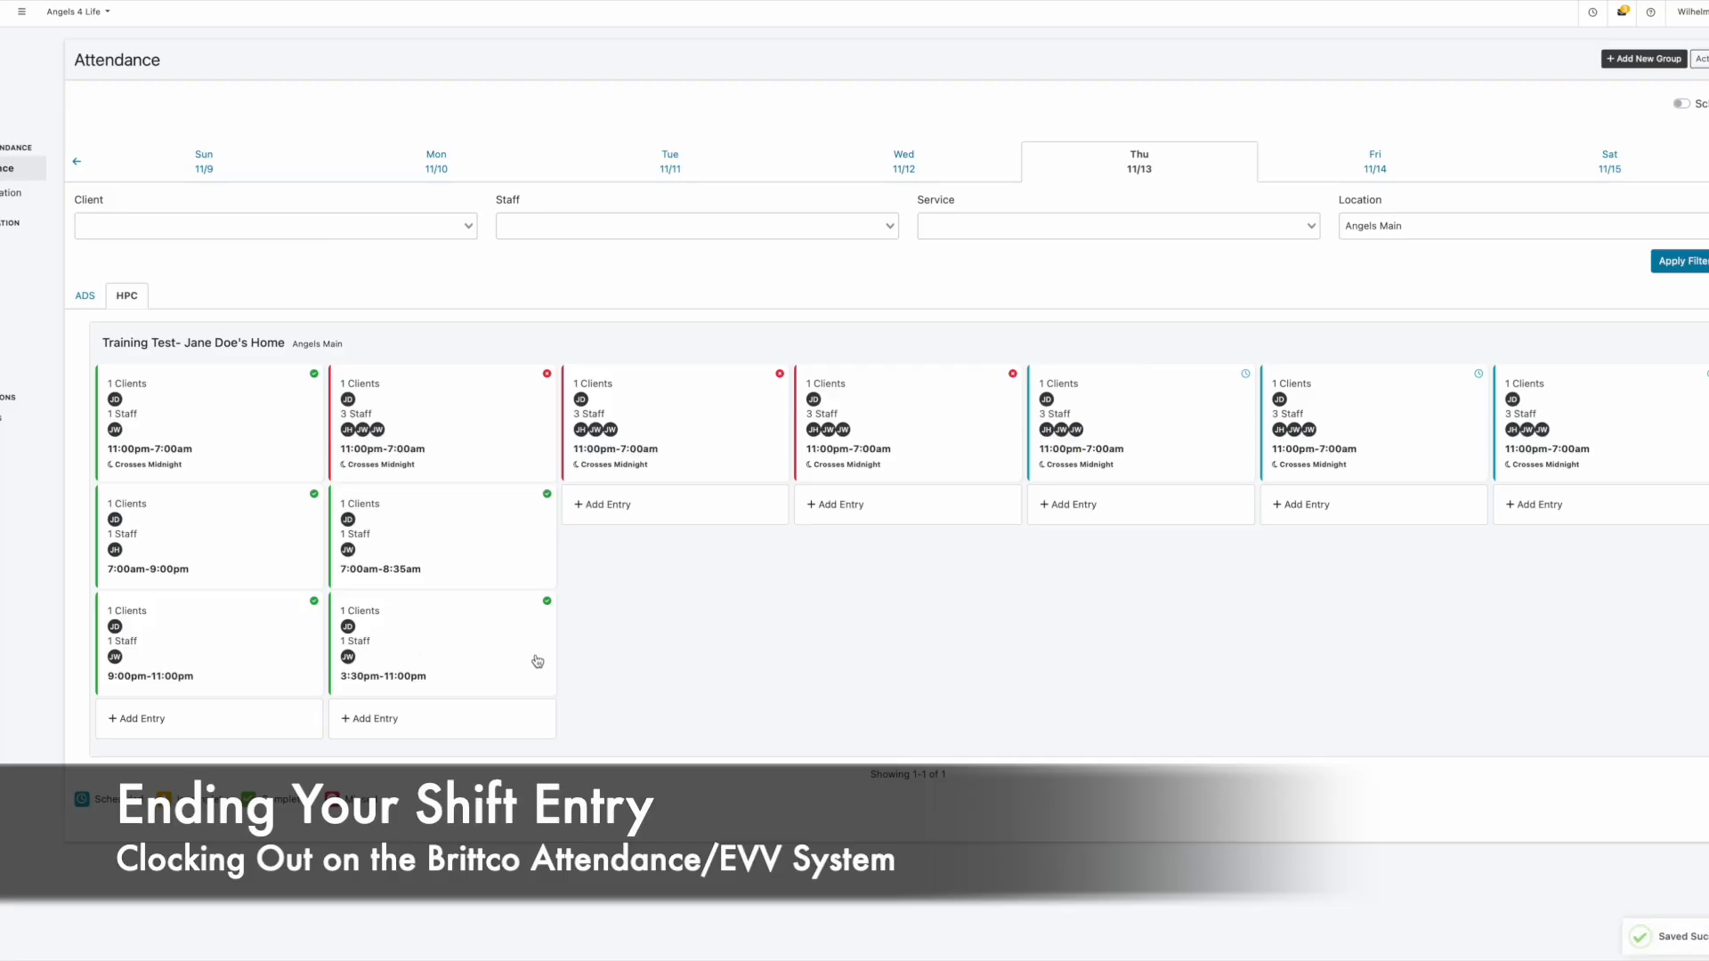
Check the individual client and staff times against the overall times in Monday's 3:30pm-11:00pm entry, and close it.
{"action": "left_click", "coordinate": [454, 669]}
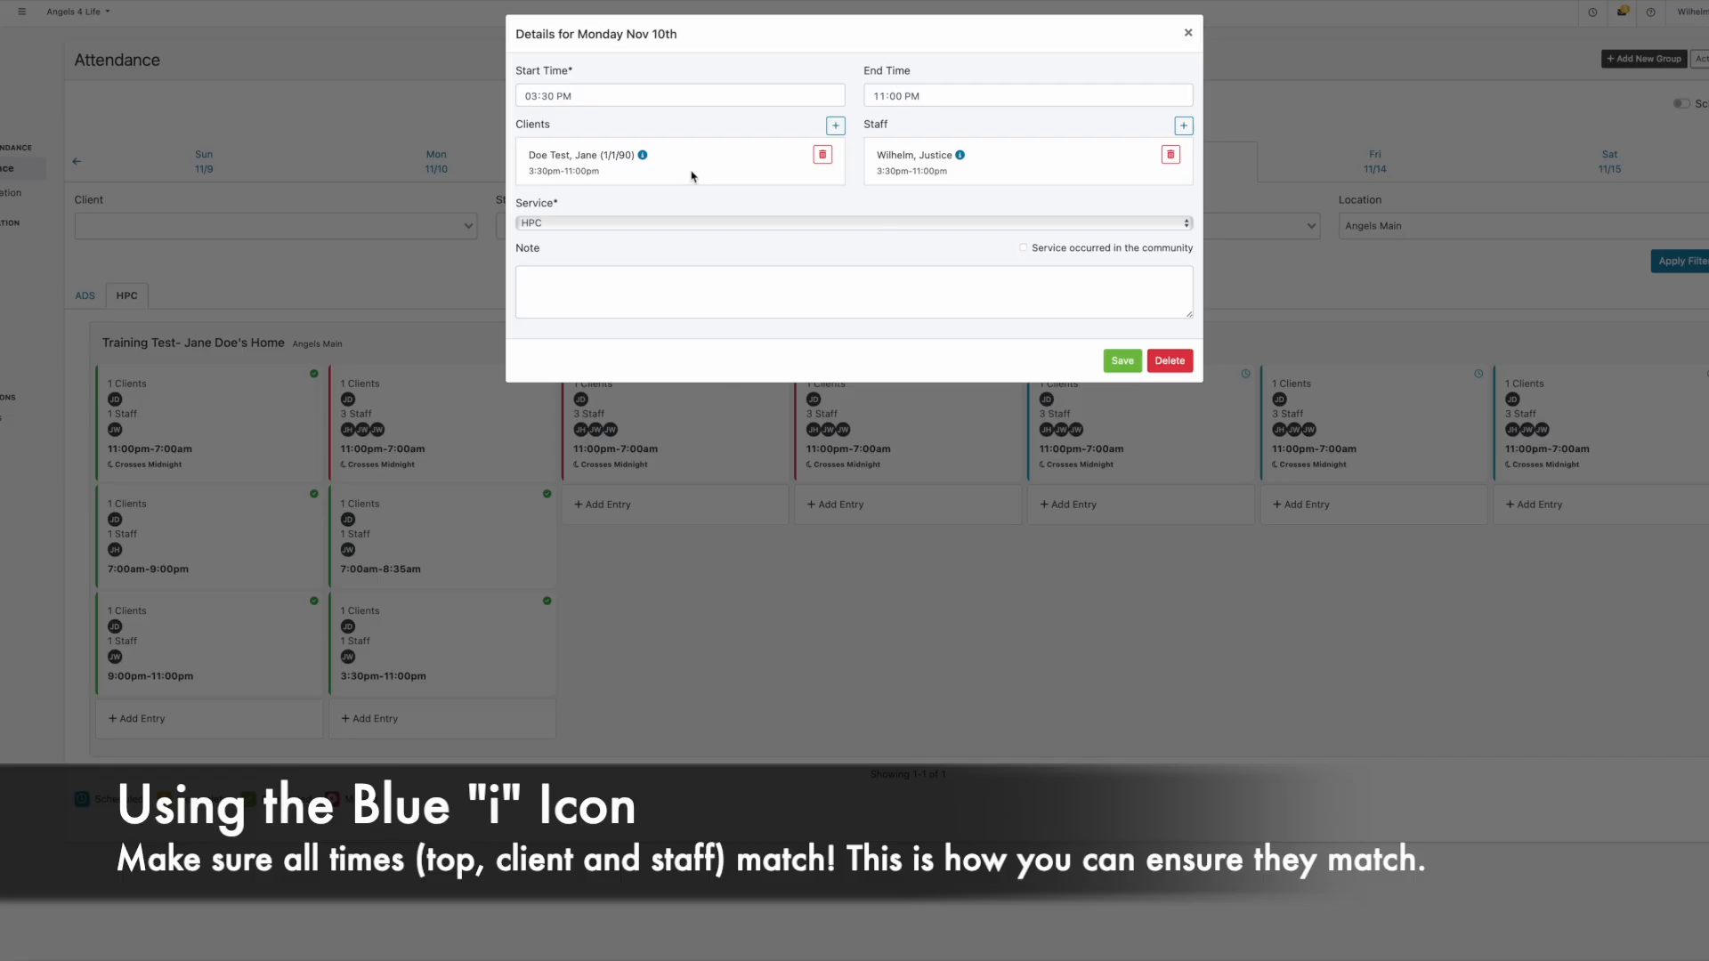
{"action": "left_click", "coordinate": [643, 155]}
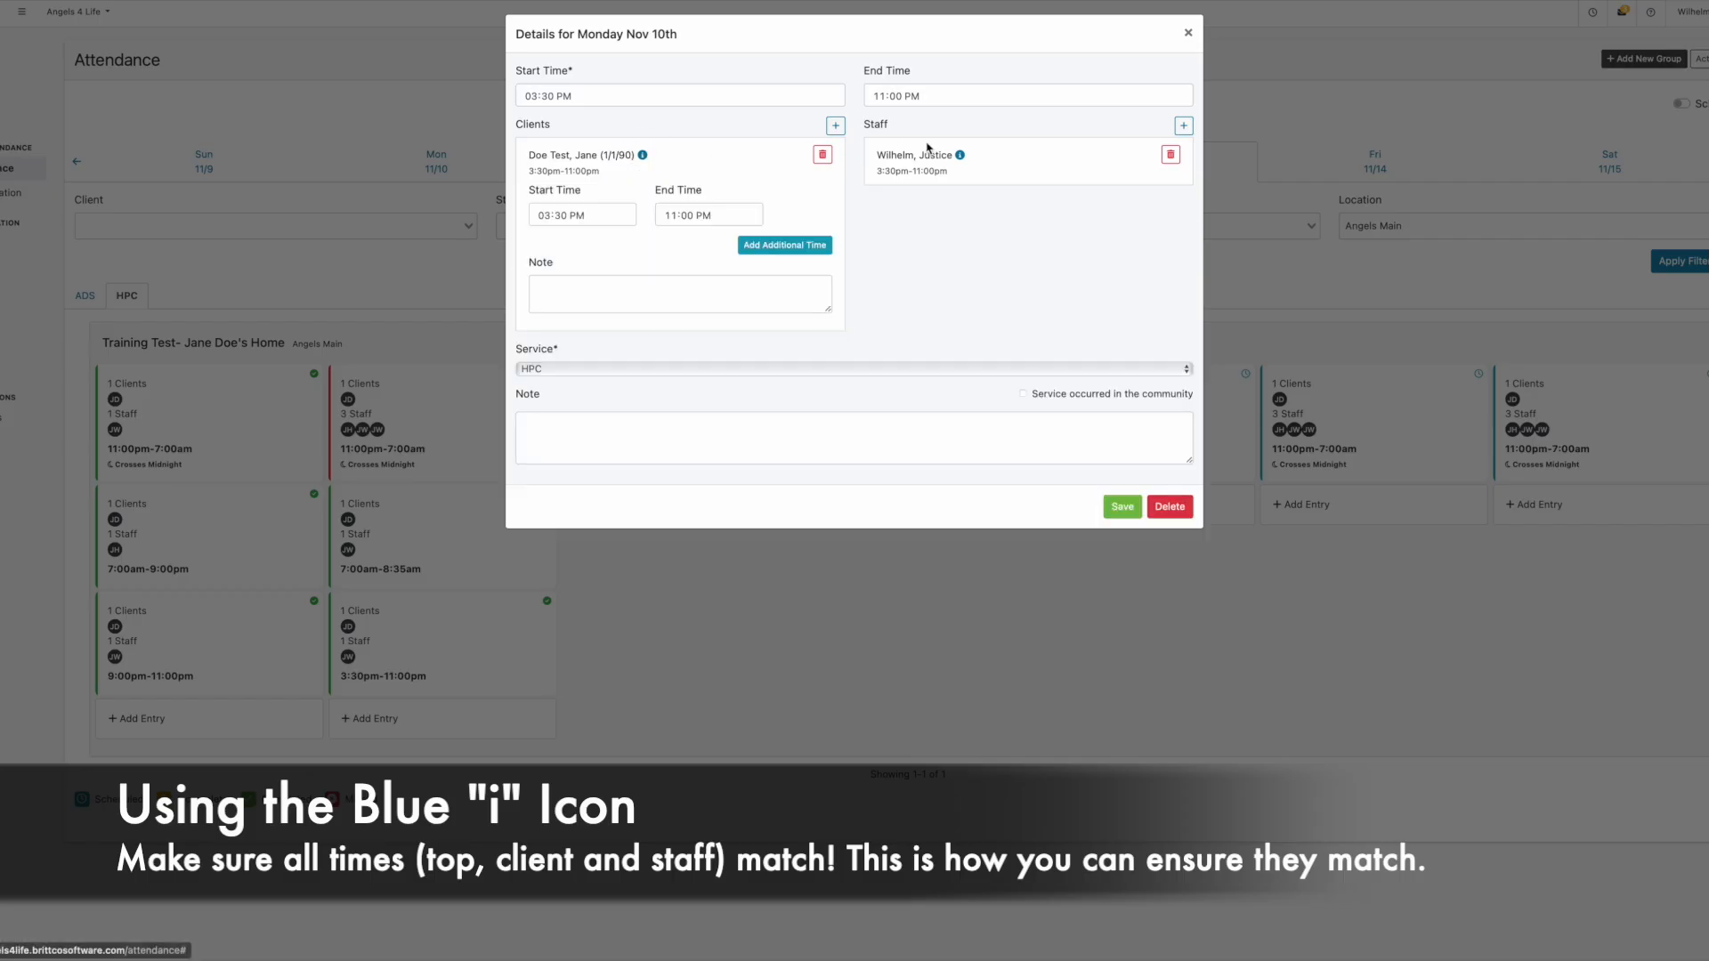
{"action": "left_click", "coordinate": [960, 155]}
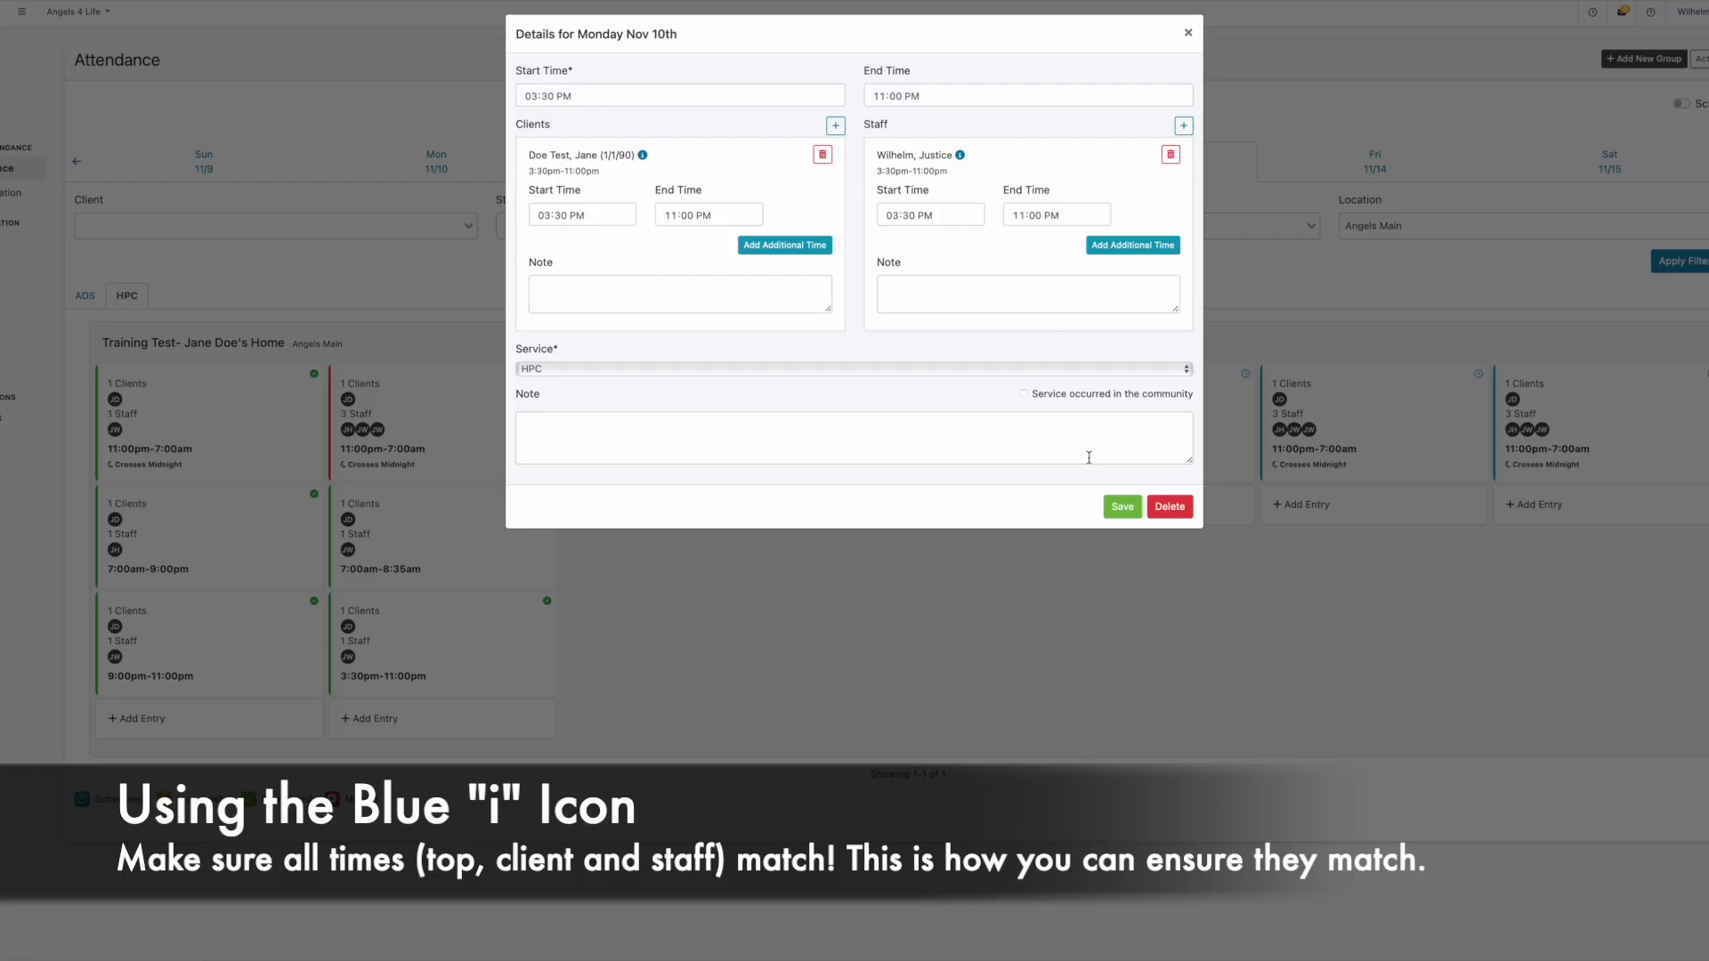
{"action": "left_click", "coordinate": [1189, 33]}
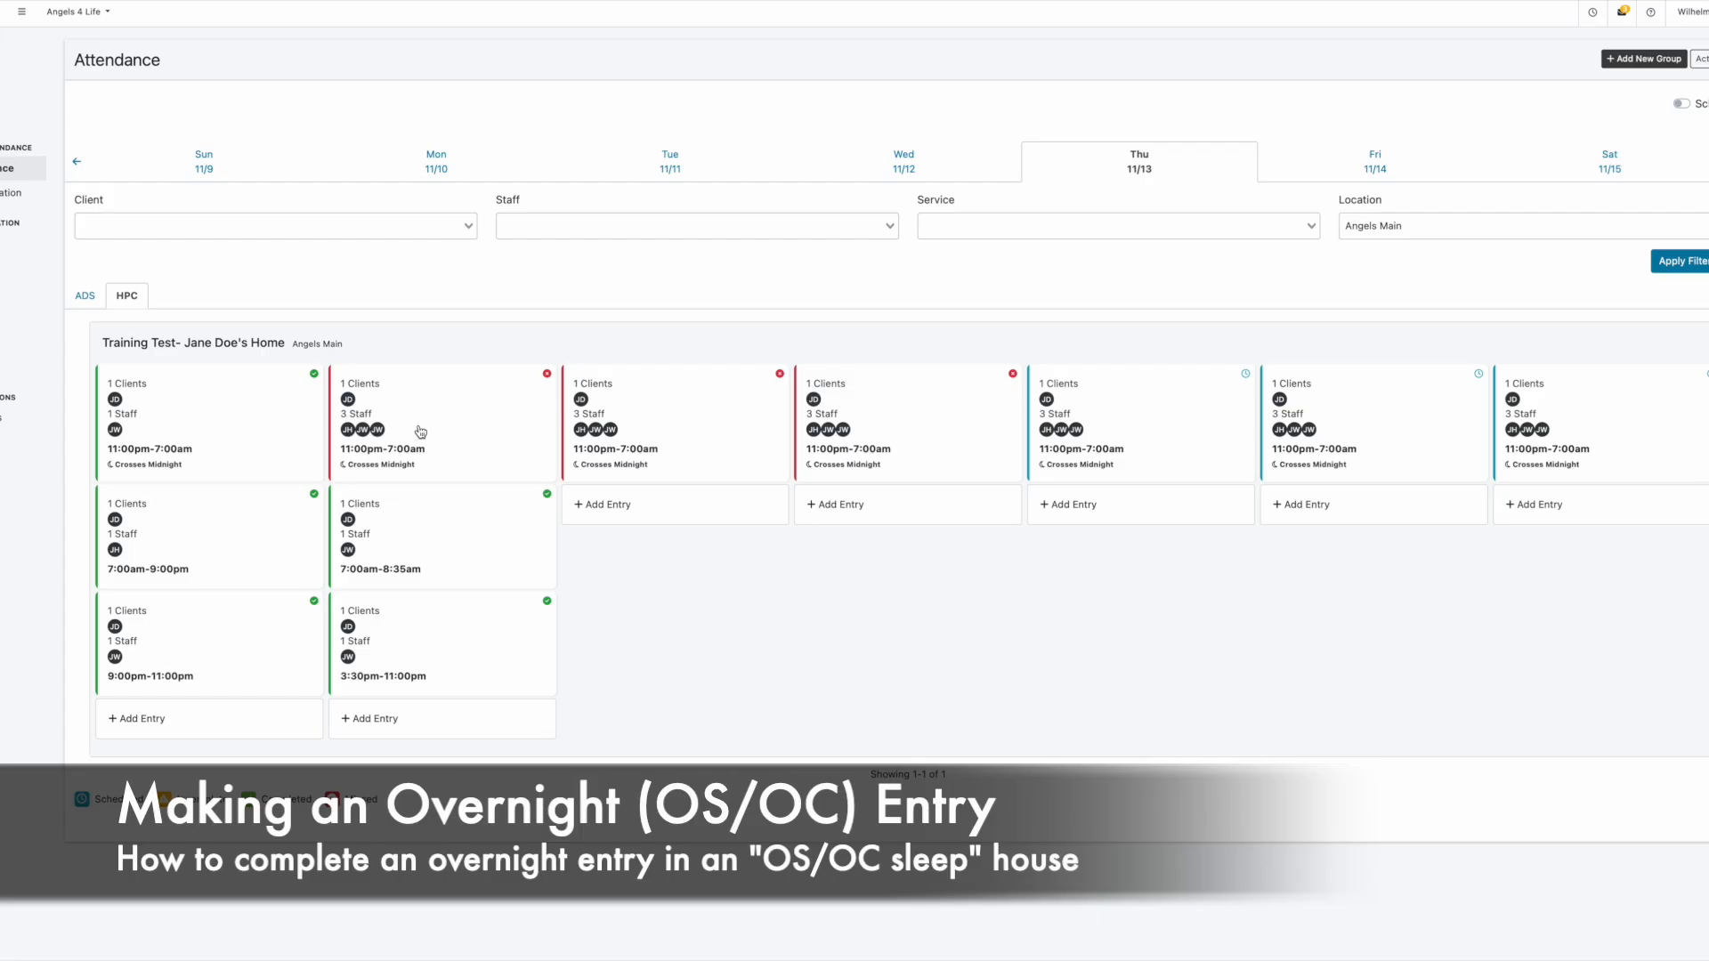
Mark the client and the last listed staff member as present on Monday 11/10's 11:00pm-7:00am overnight entry and save it.
{"action": "left_click", "coordinate": [382, 451]}
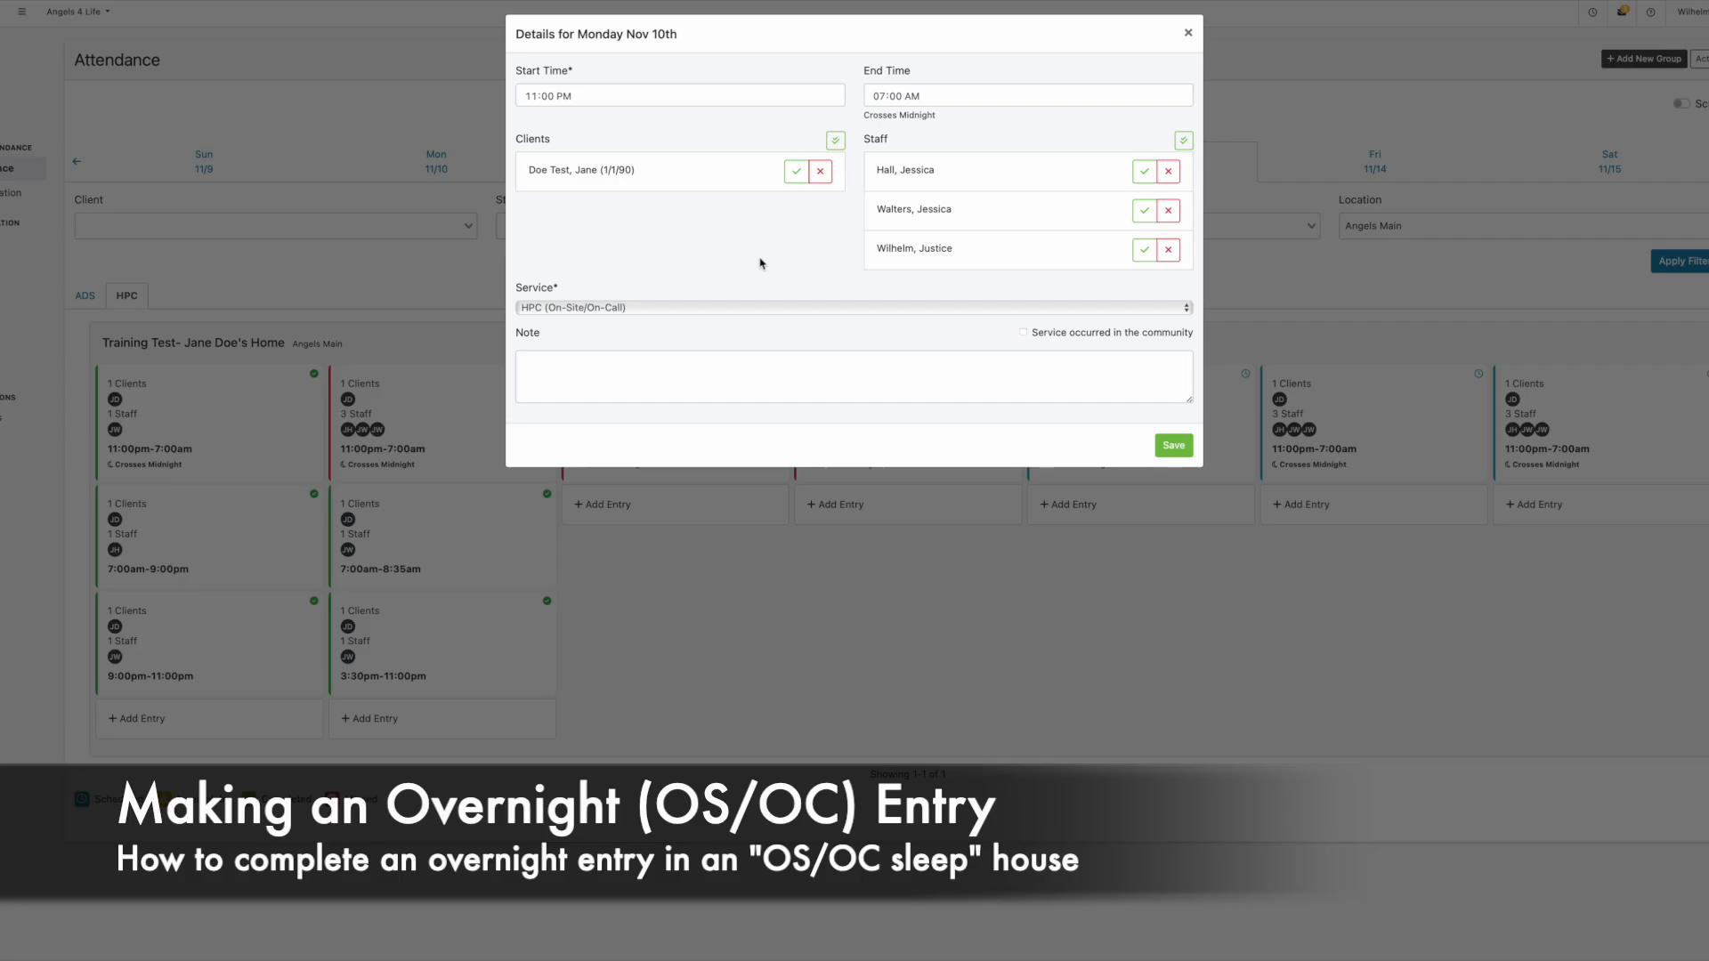
{"action": "left_click", "coordinate": [794, 180]}
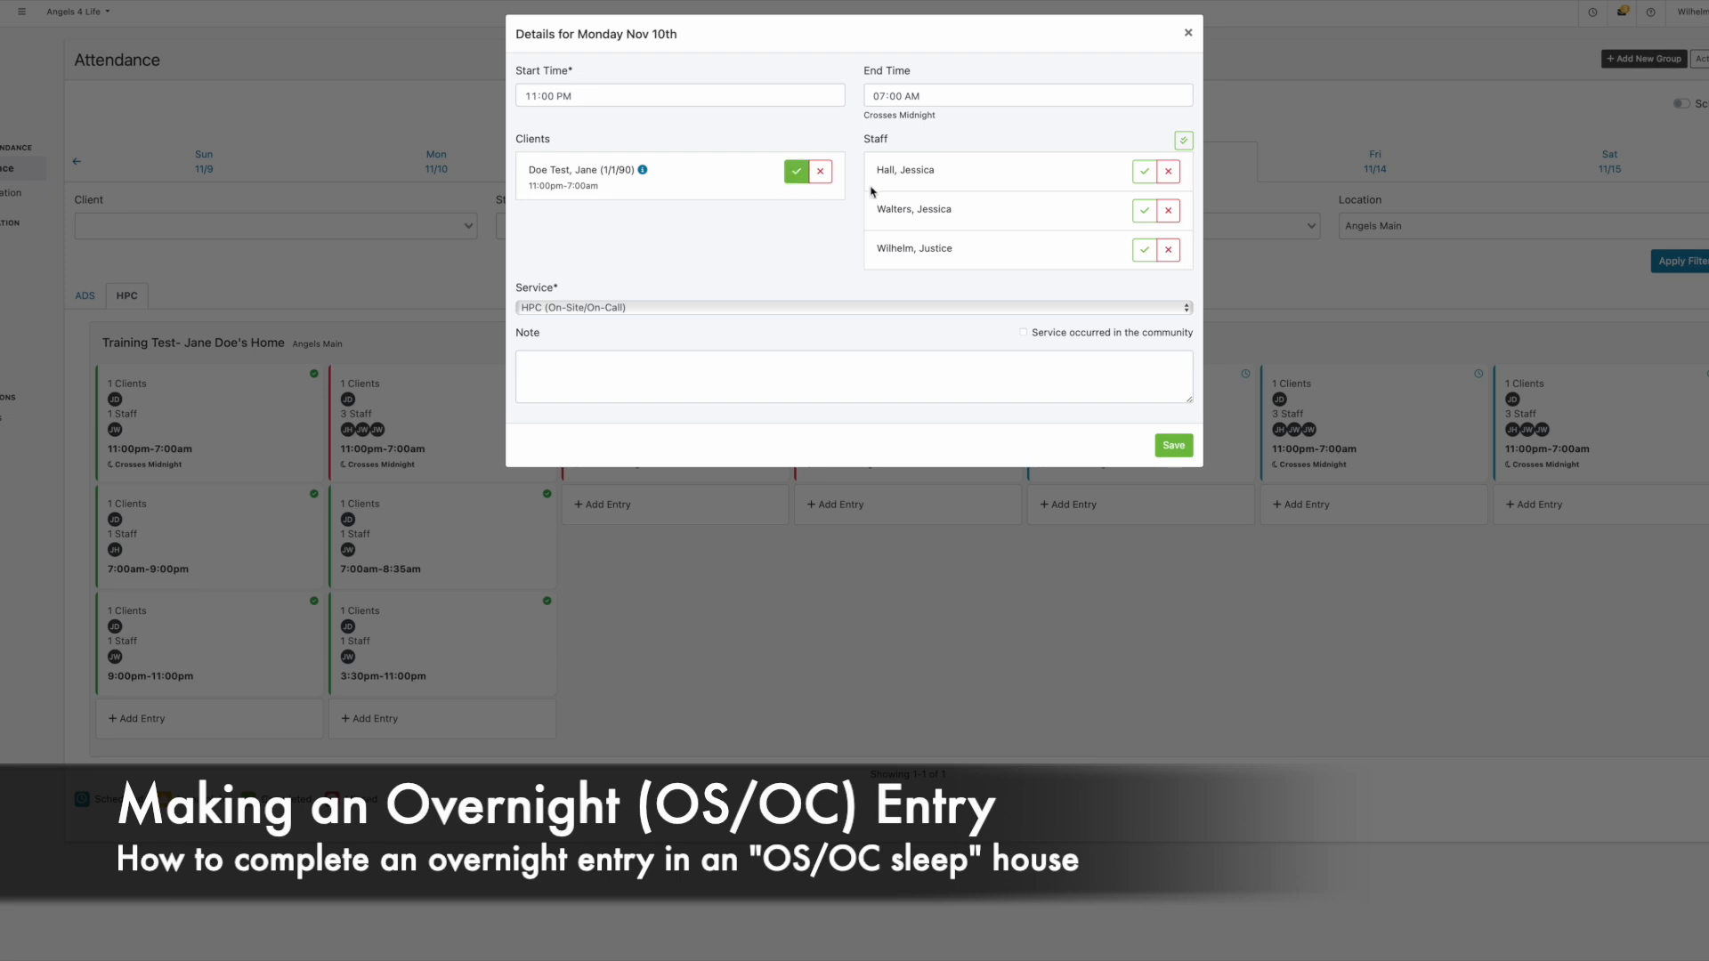
{"action": "left_click", "coordinate": [1142, 253]}
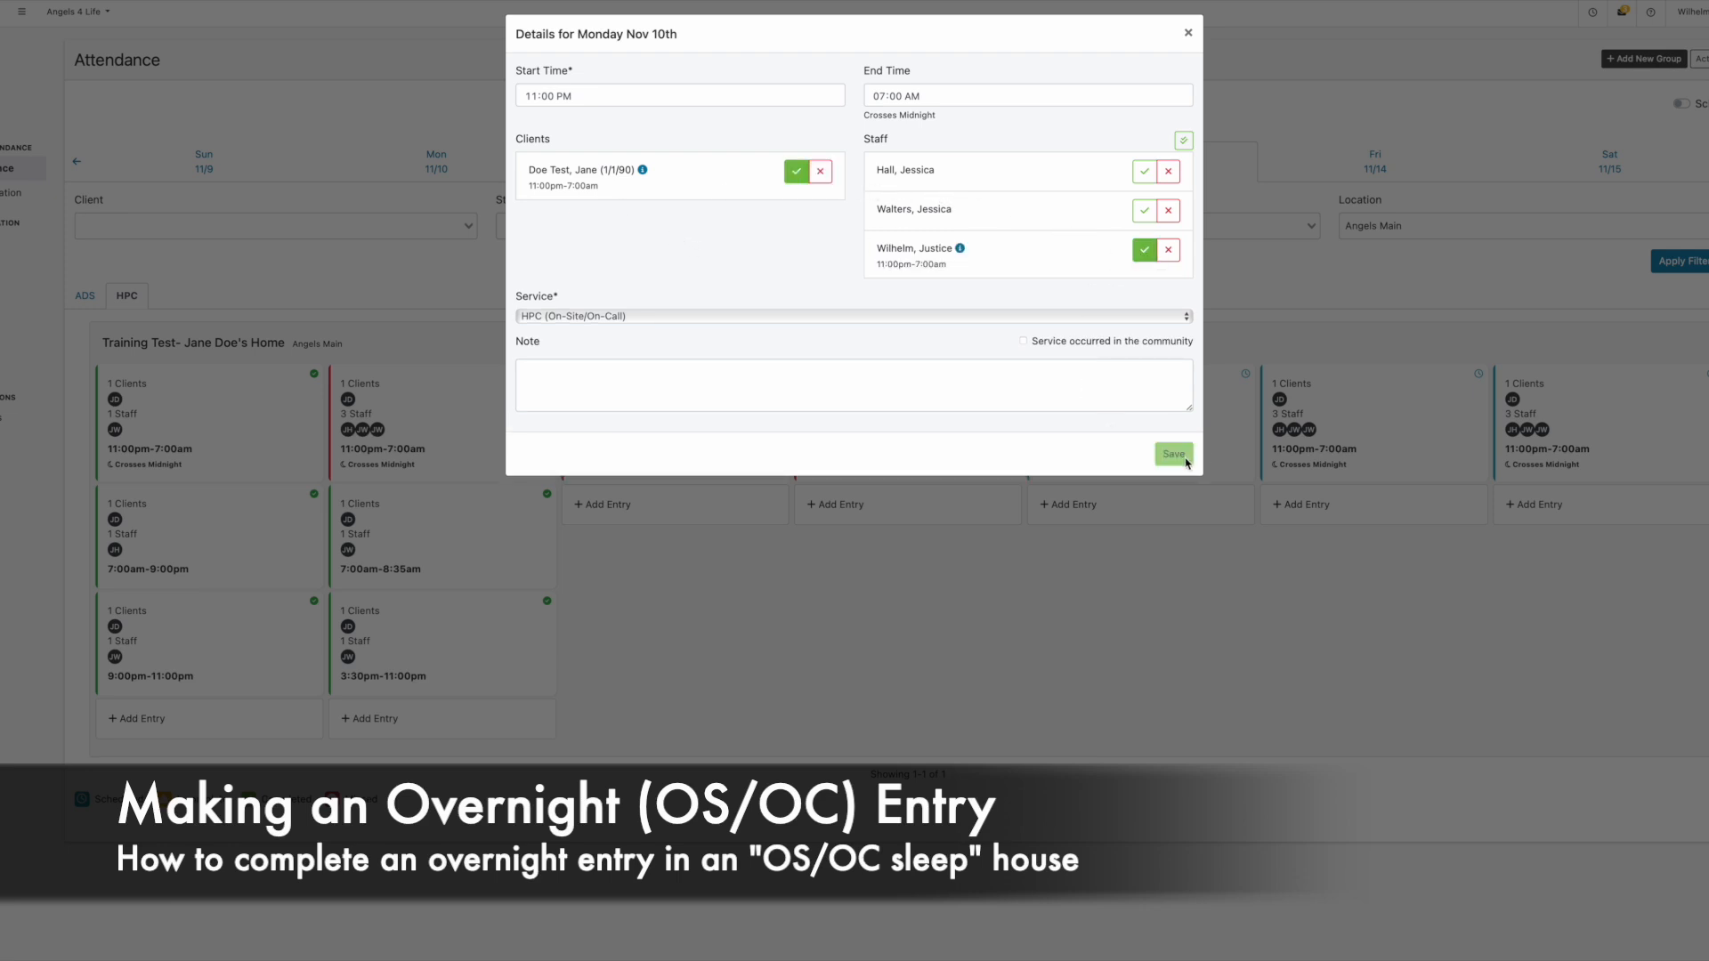
{"action": "left_click", "coordinate": [1174, 454]}
{"action": "left_click", "coordinate": [823, 549]}
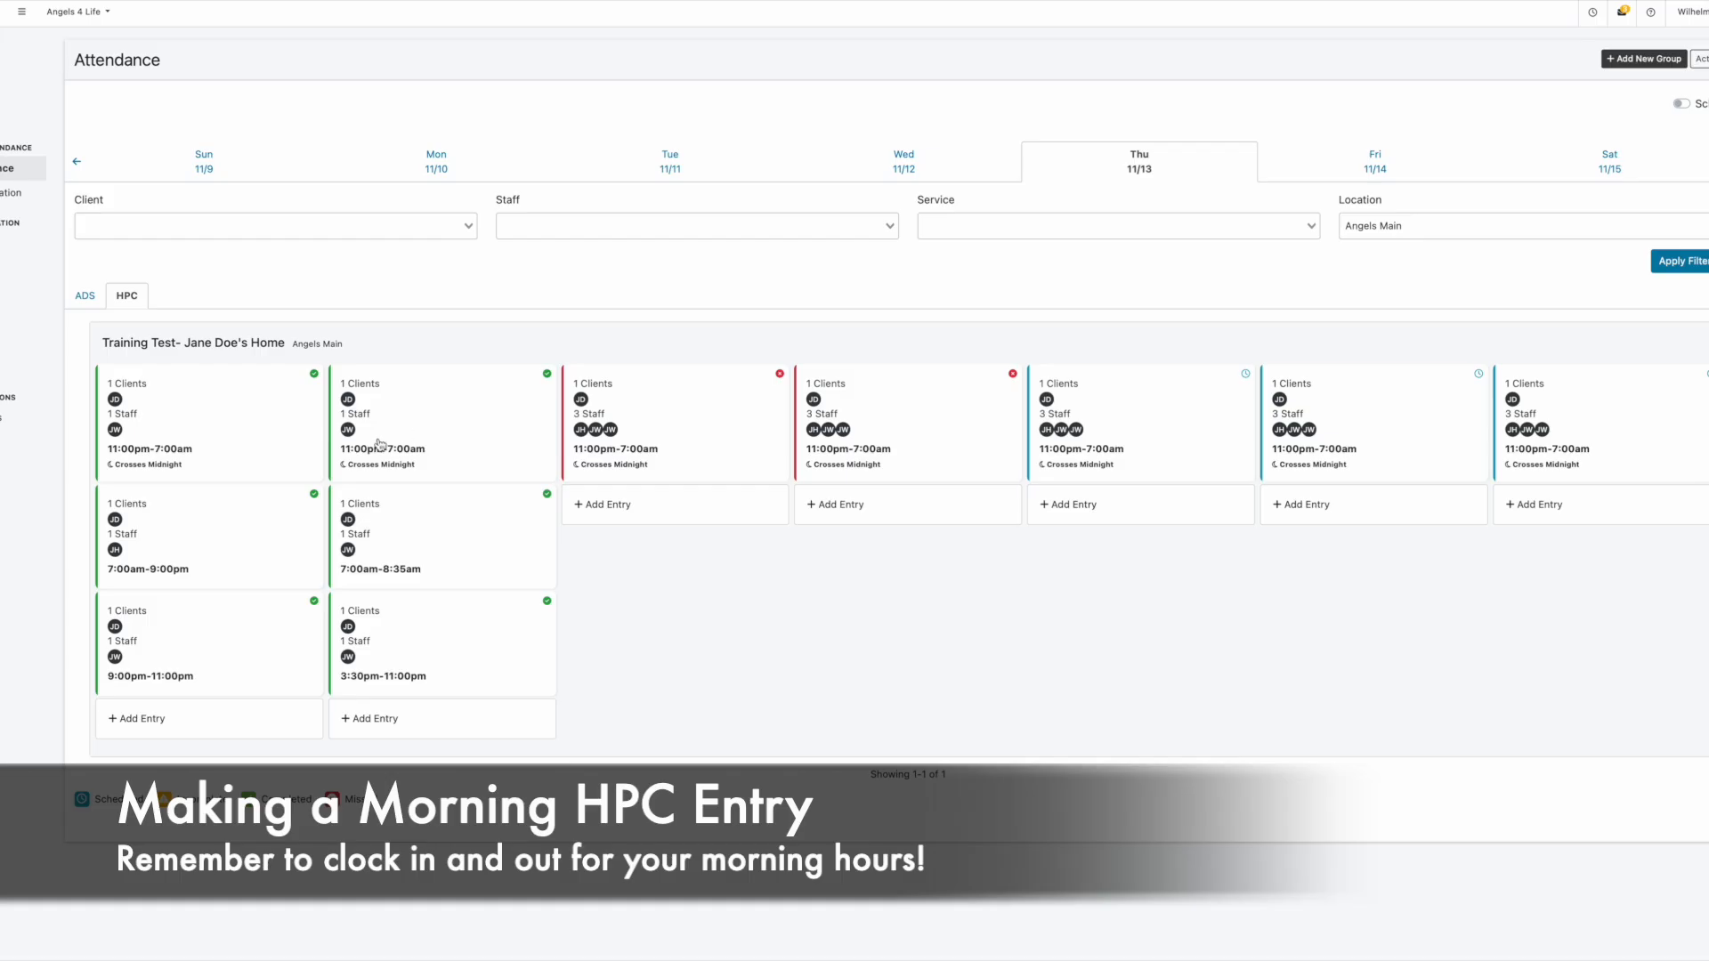
Start a new Tuesday 11/11 attendance entry with a 07:00 AM start time and select the test client.
{"action": "left_click", "coordinate": [655, 514]}
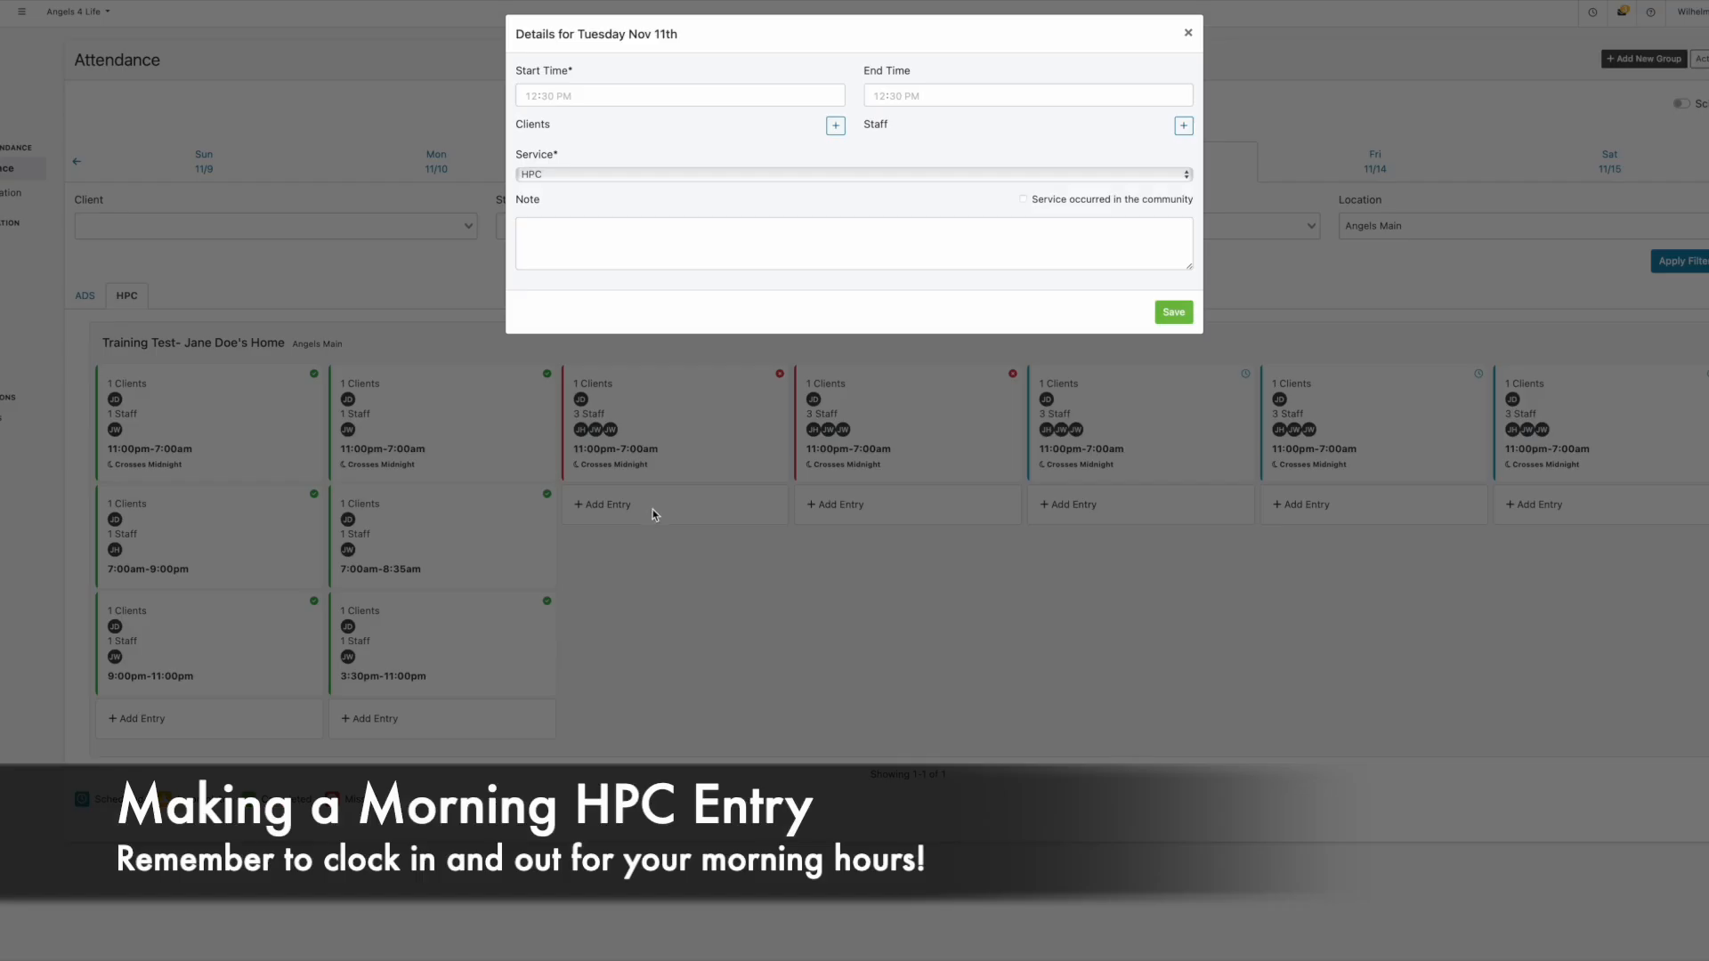
{"action": "left_click", "coordinate": [529, 96]}
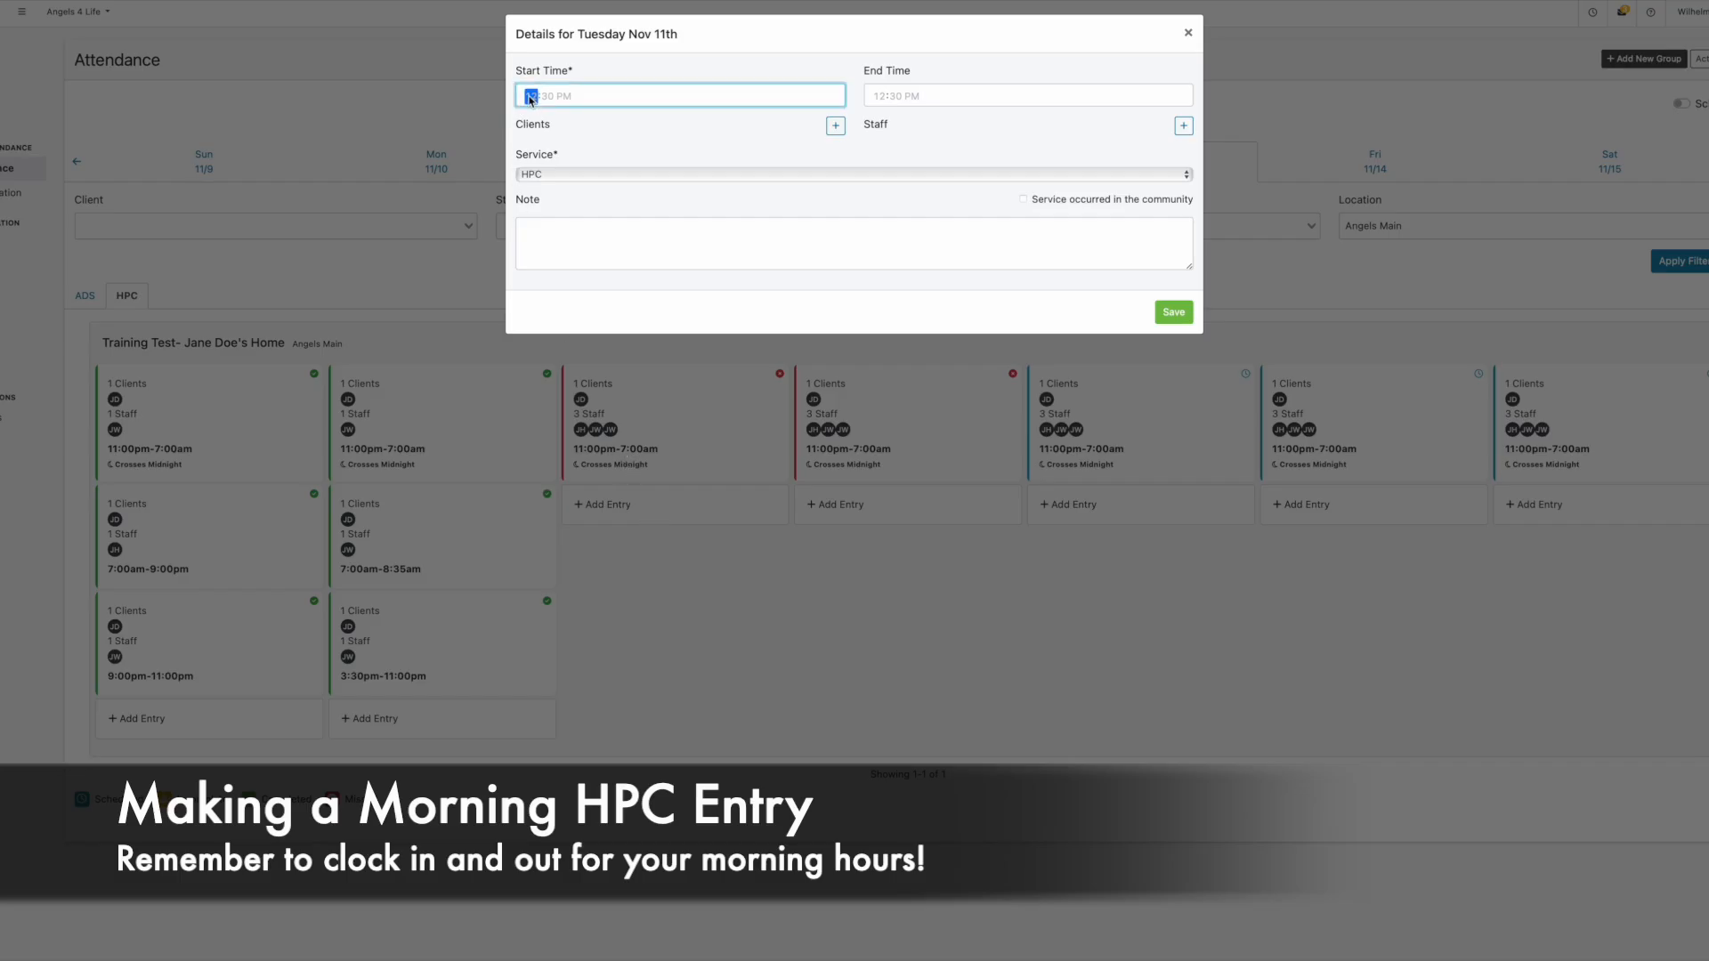
{"action": "type", "text": "0700"}
{"action": "left_click", "coordinate": [835, 126]}
{"action": "left_click", "coordinate": [748, 150]}
{"action": "left_click", "coordinate": [630, 192]}
Assign the last listed staff member to the Tuesday 11/11 morning entry and save it.
{"action": "left_click", "coordinate": [1183, 125]}
{"action": "left_click", "coordinate": [1077, 156]}
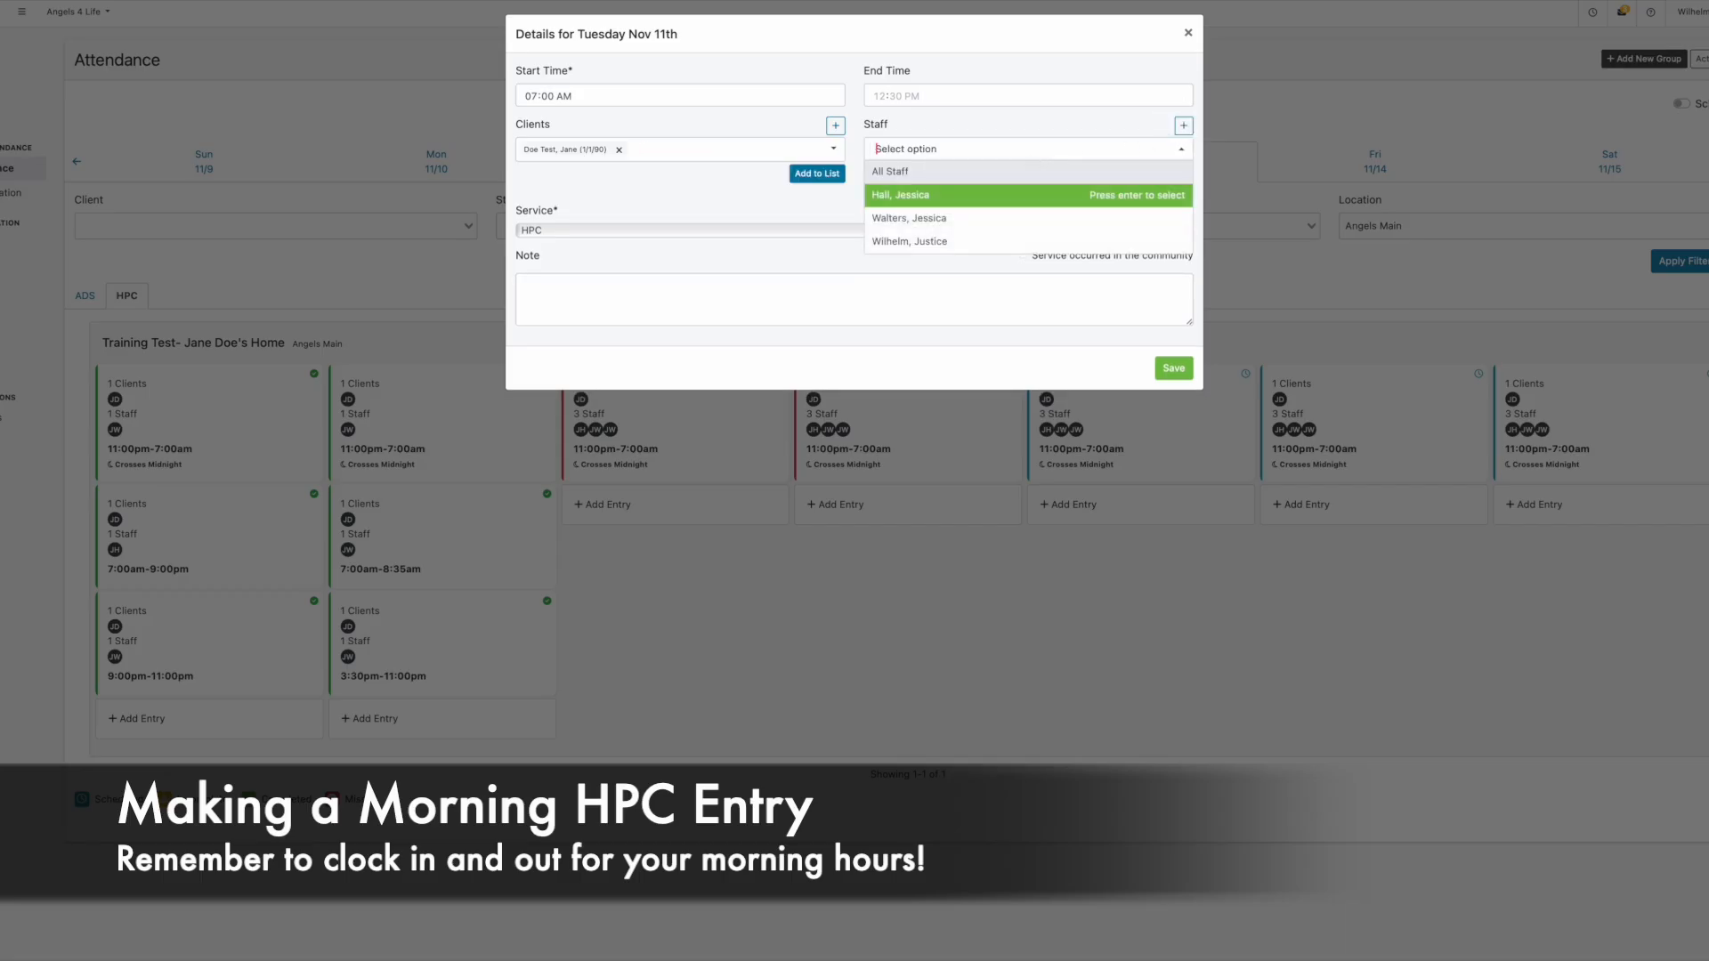
{"action": "left_click", "coordinate": [961, 241]}
{"action": "left_click", "coordinate": [689, 204]}
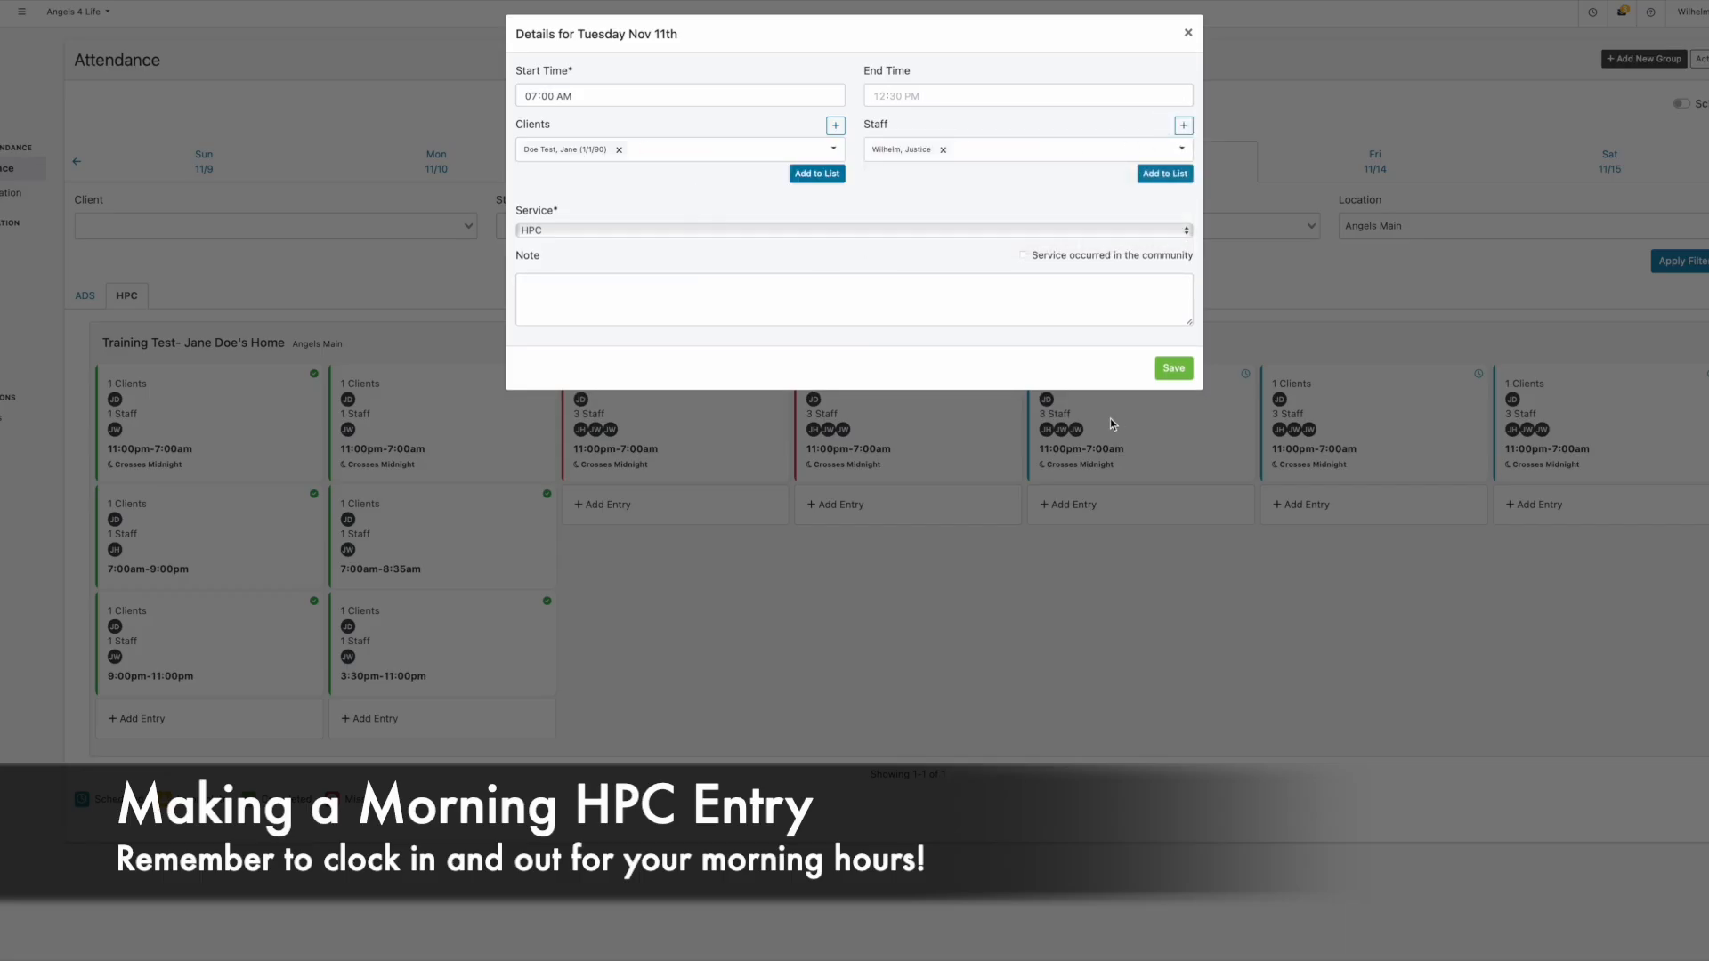
{"action": "left_click", "coordinate": [1170, 372]}
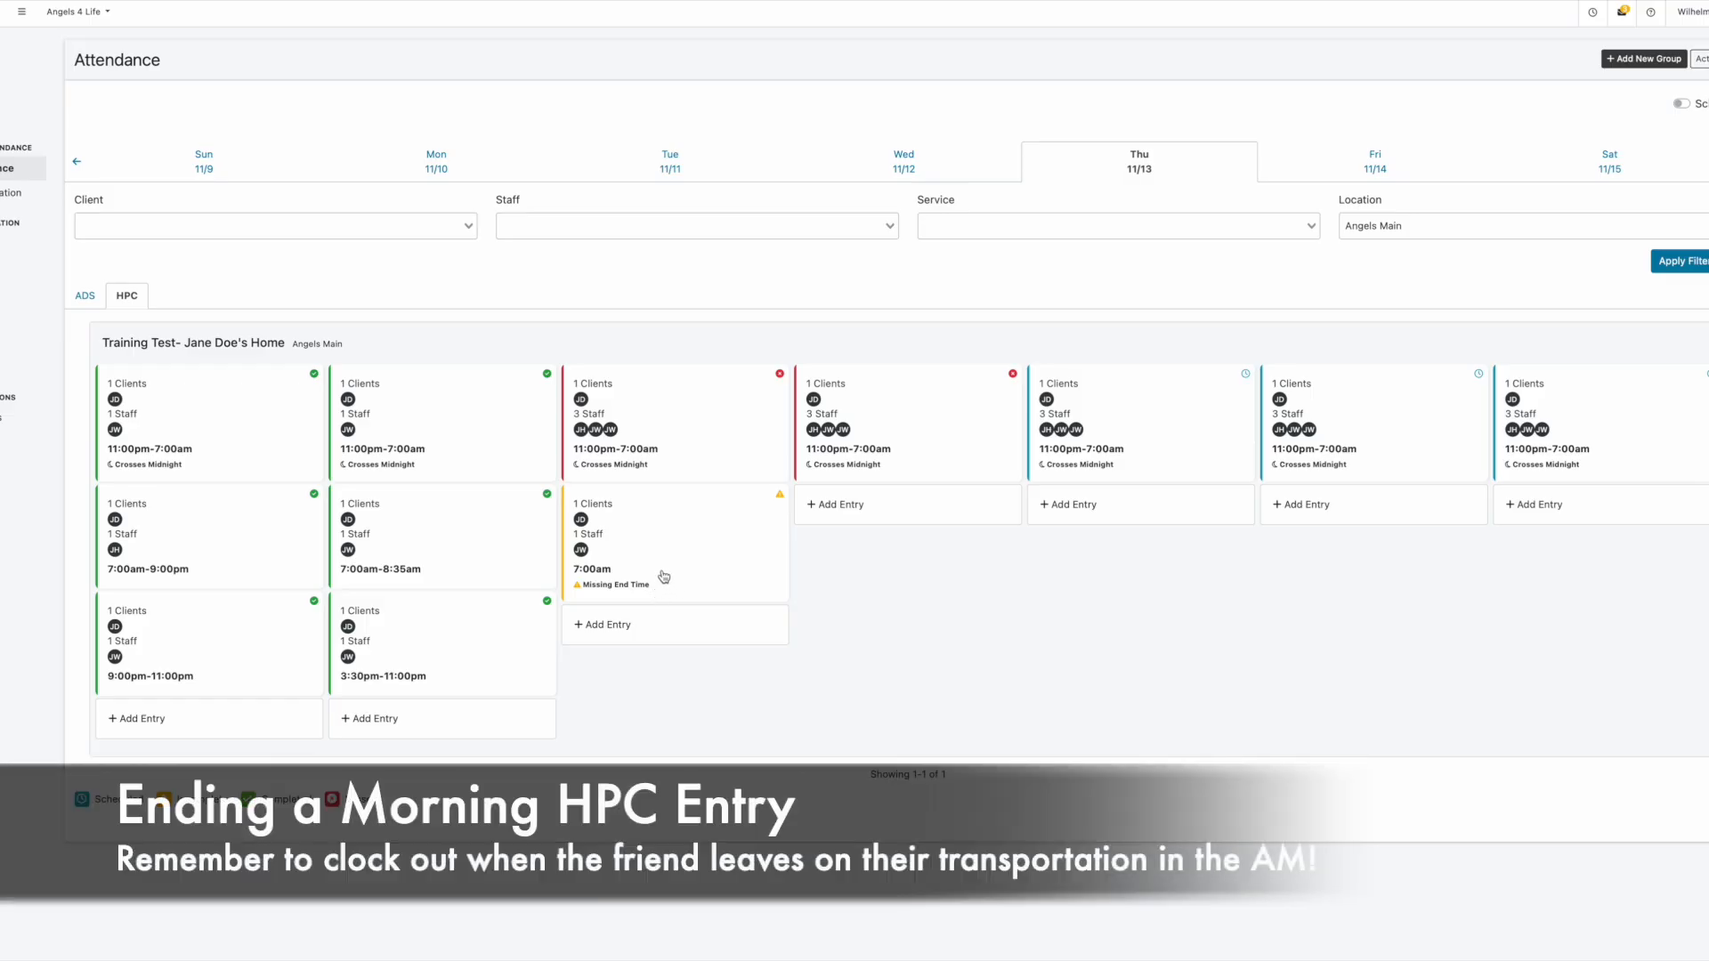
Set the end time of Tuesday 11/11's 7:00am entry to 08:35 AM and save it.
{"action": "left_click", "coordinate": [663, 577]}
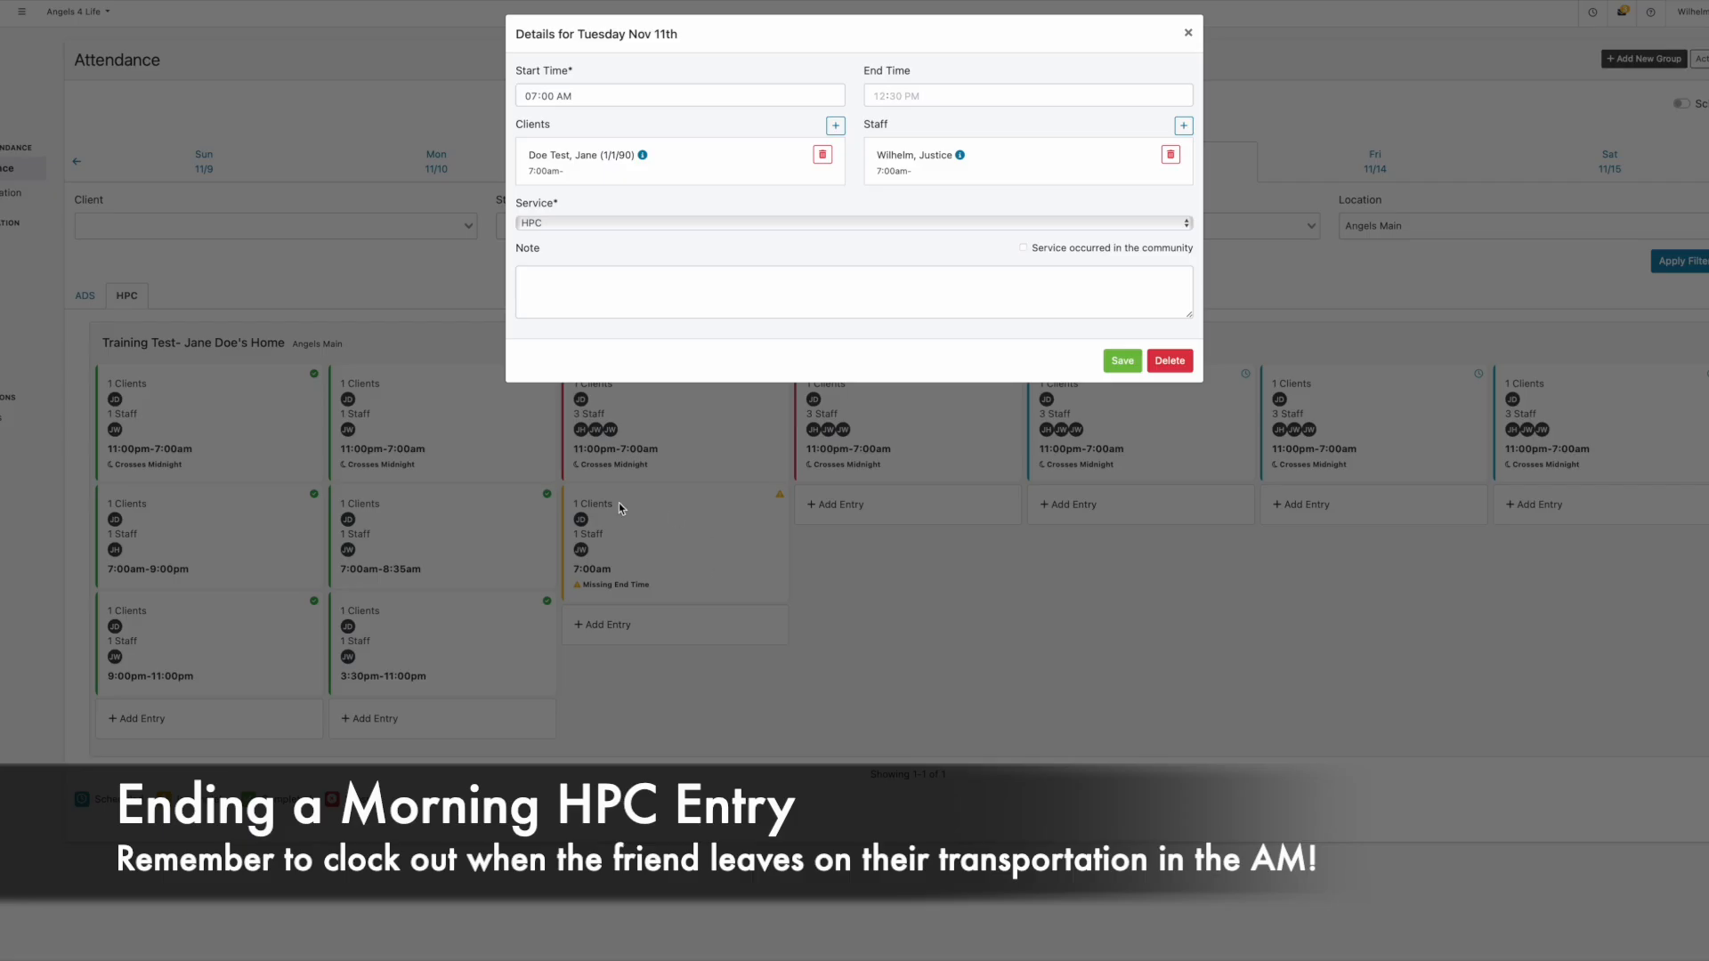
{"action": "left_click", "coordinate": [879, 97]}
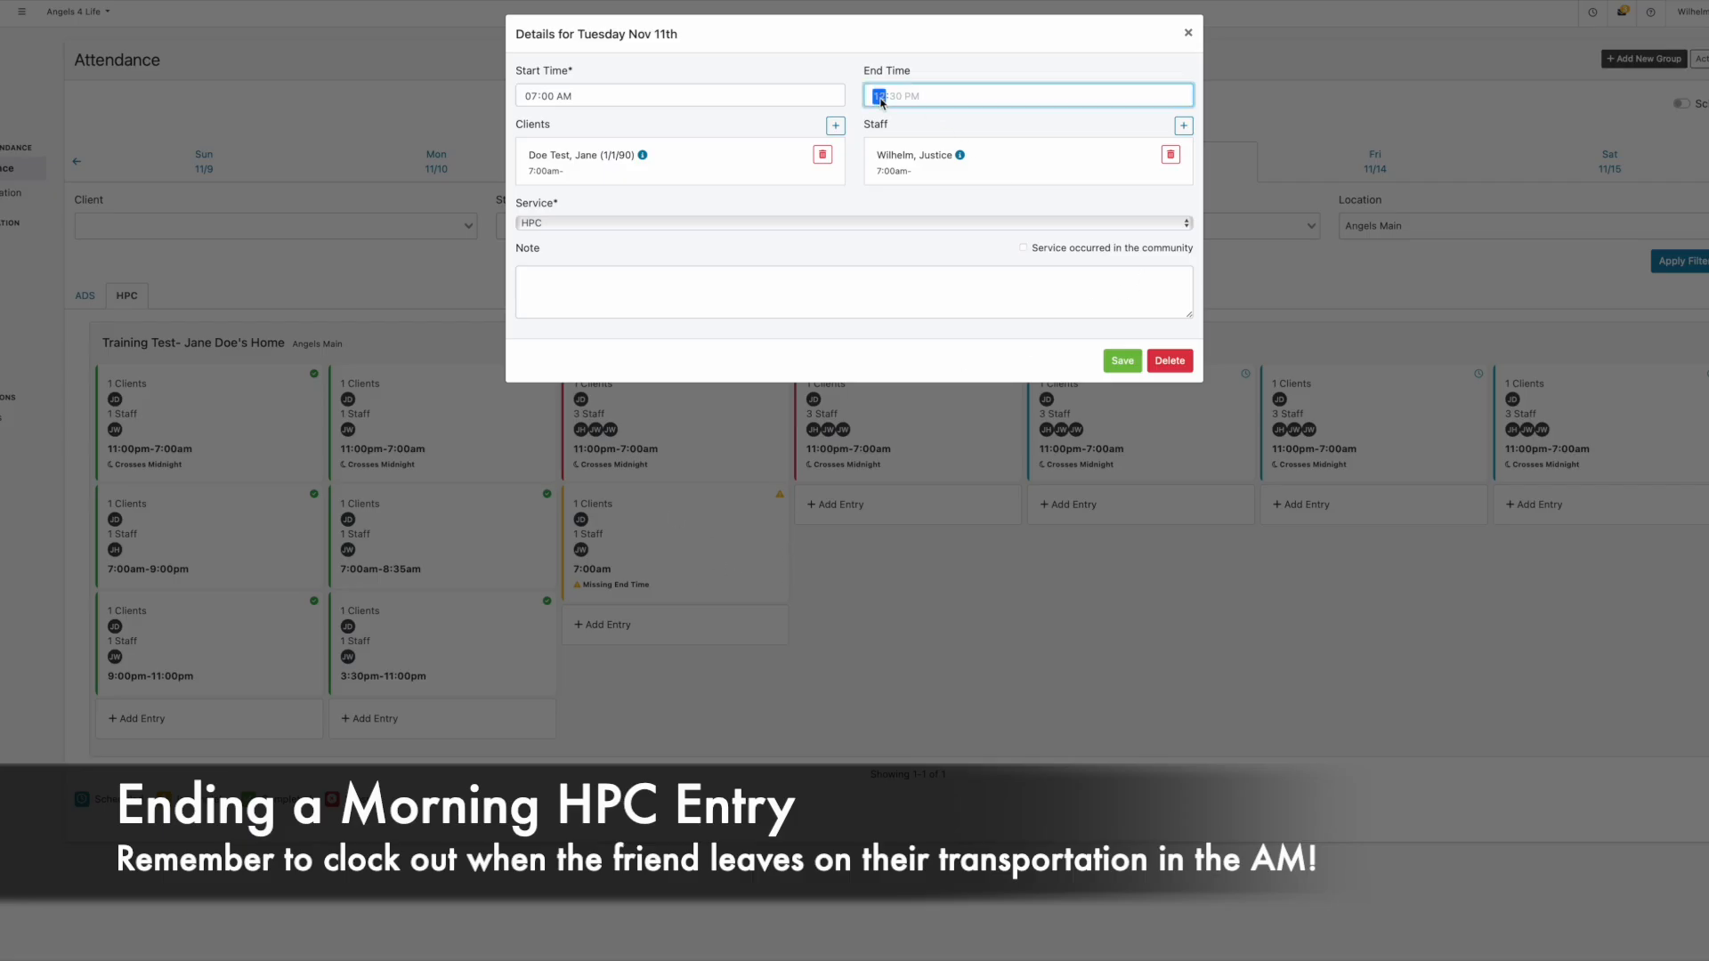
{"action": "type", "text": "0835"}
{"action": "key", "text": "Tab"}
{"action": "left_click", "coordinate": [1122, 362]}
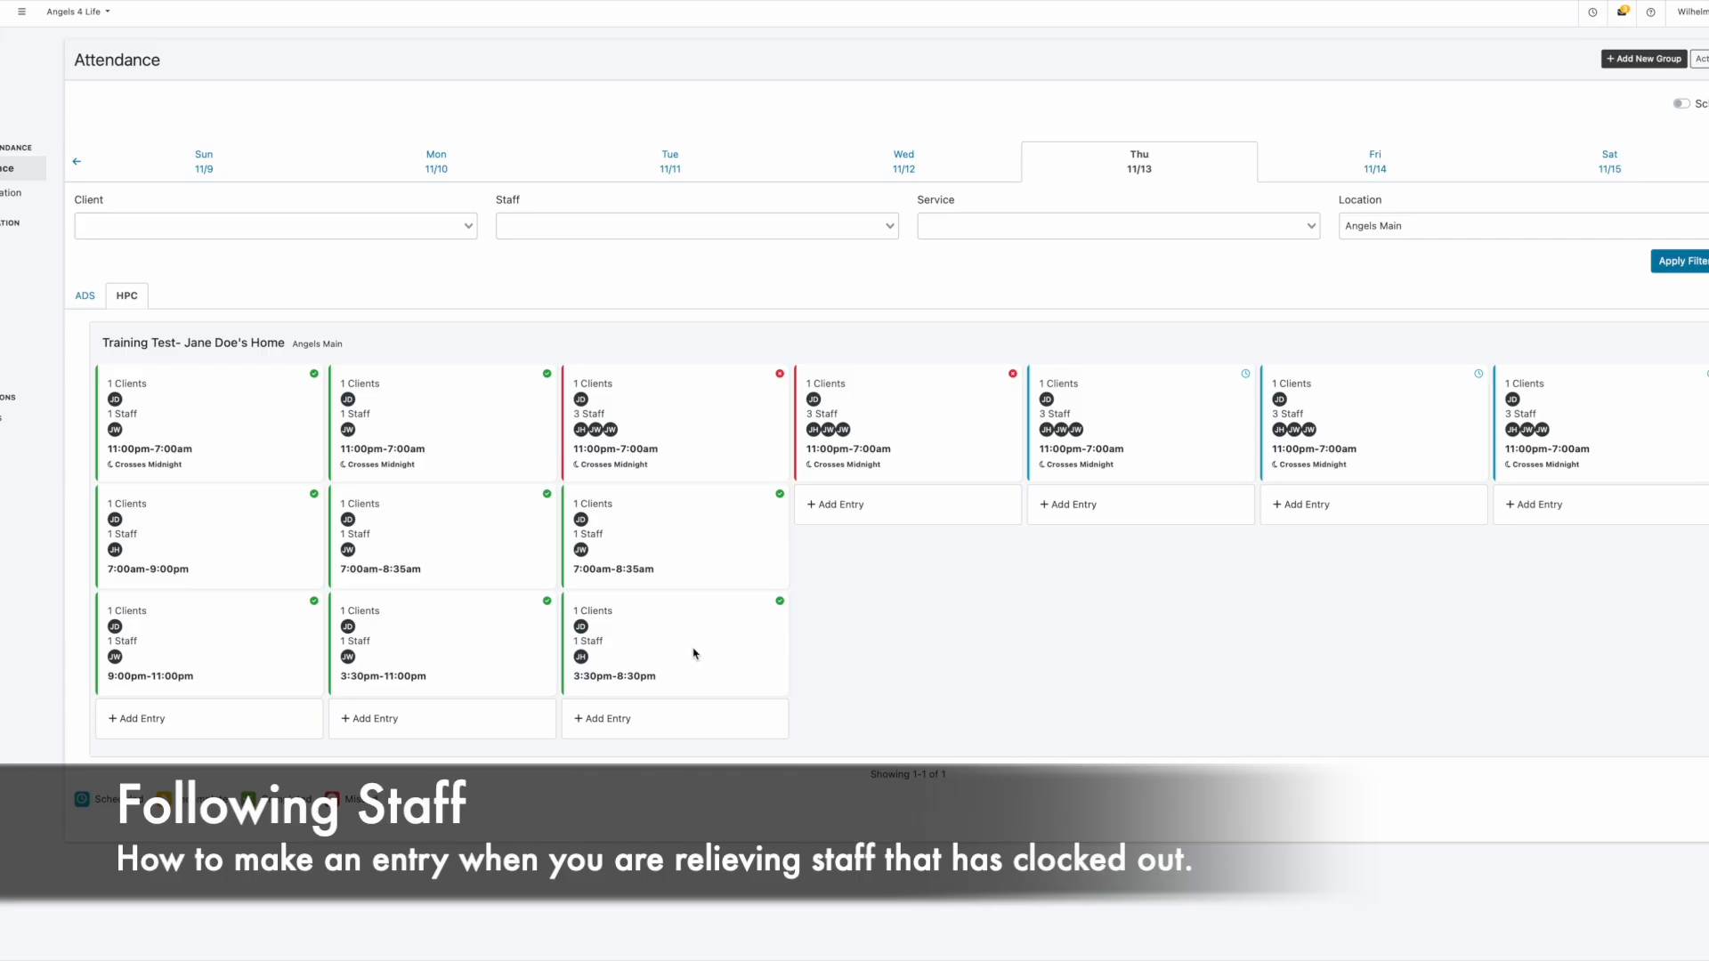
Start a new Tuesday 11/11 entry with a start time of 08:30 PM, when the previous staff's shift ends, and select the test client.
{"action": "left_click", "coordinate": [621, 719]}
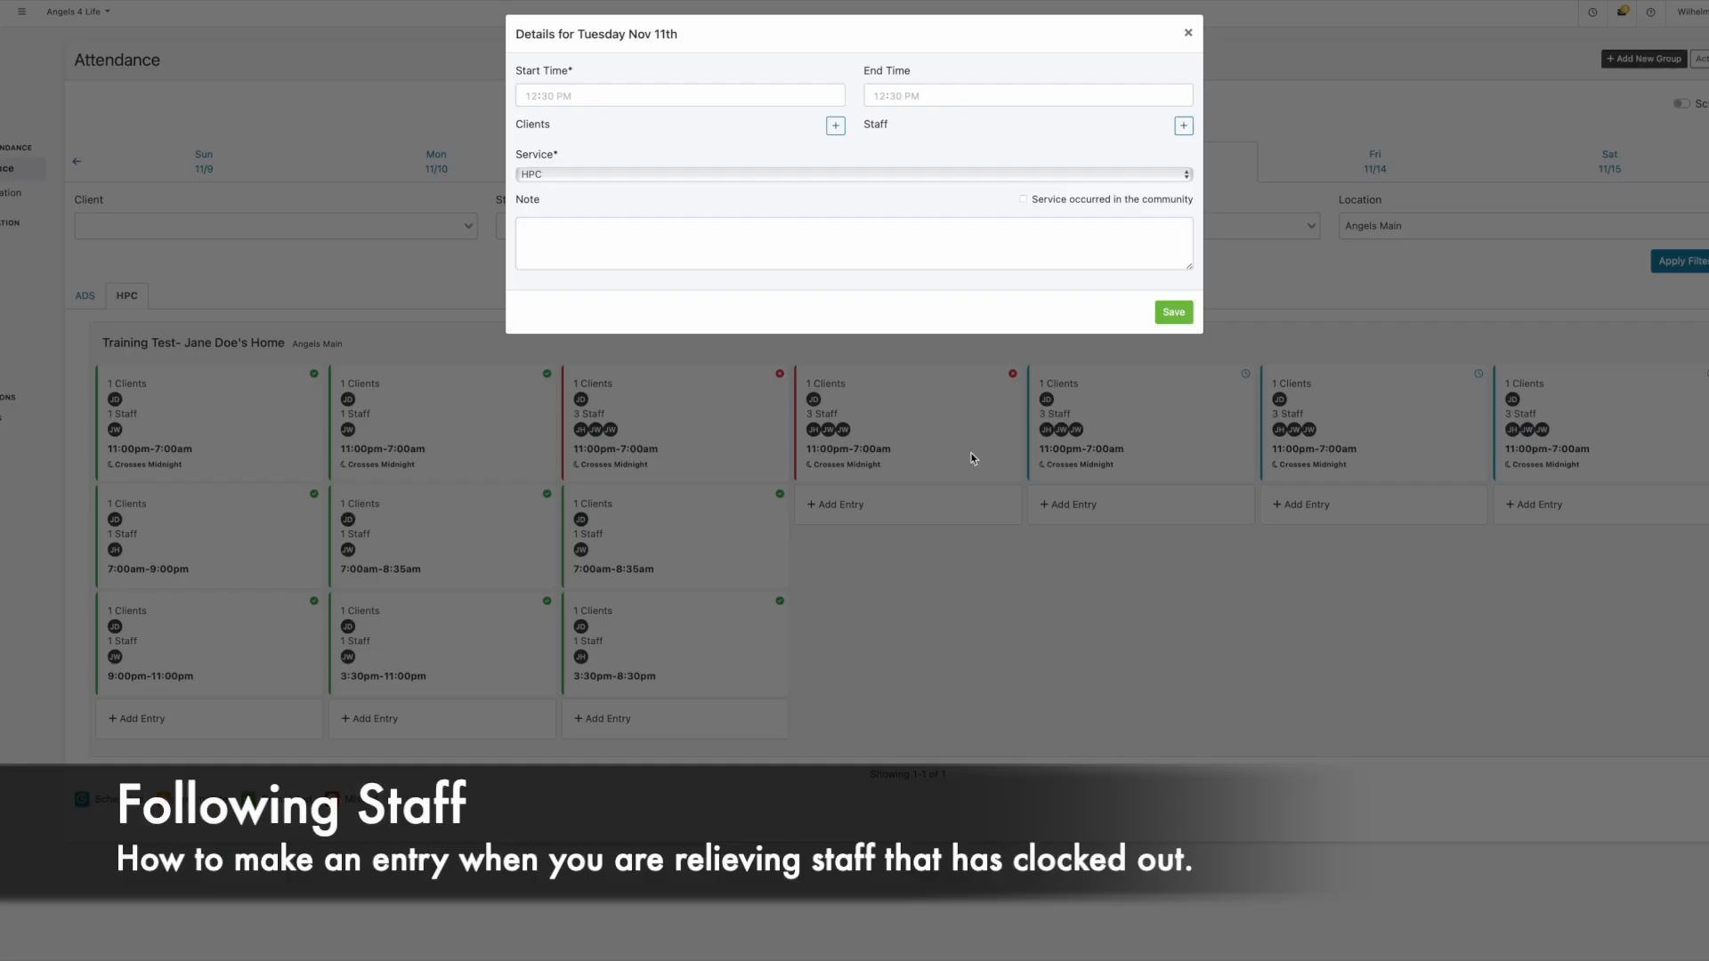
{"action": "left_click", "coordinate": [534, 100]}
{"action": "type", "text": "8"}
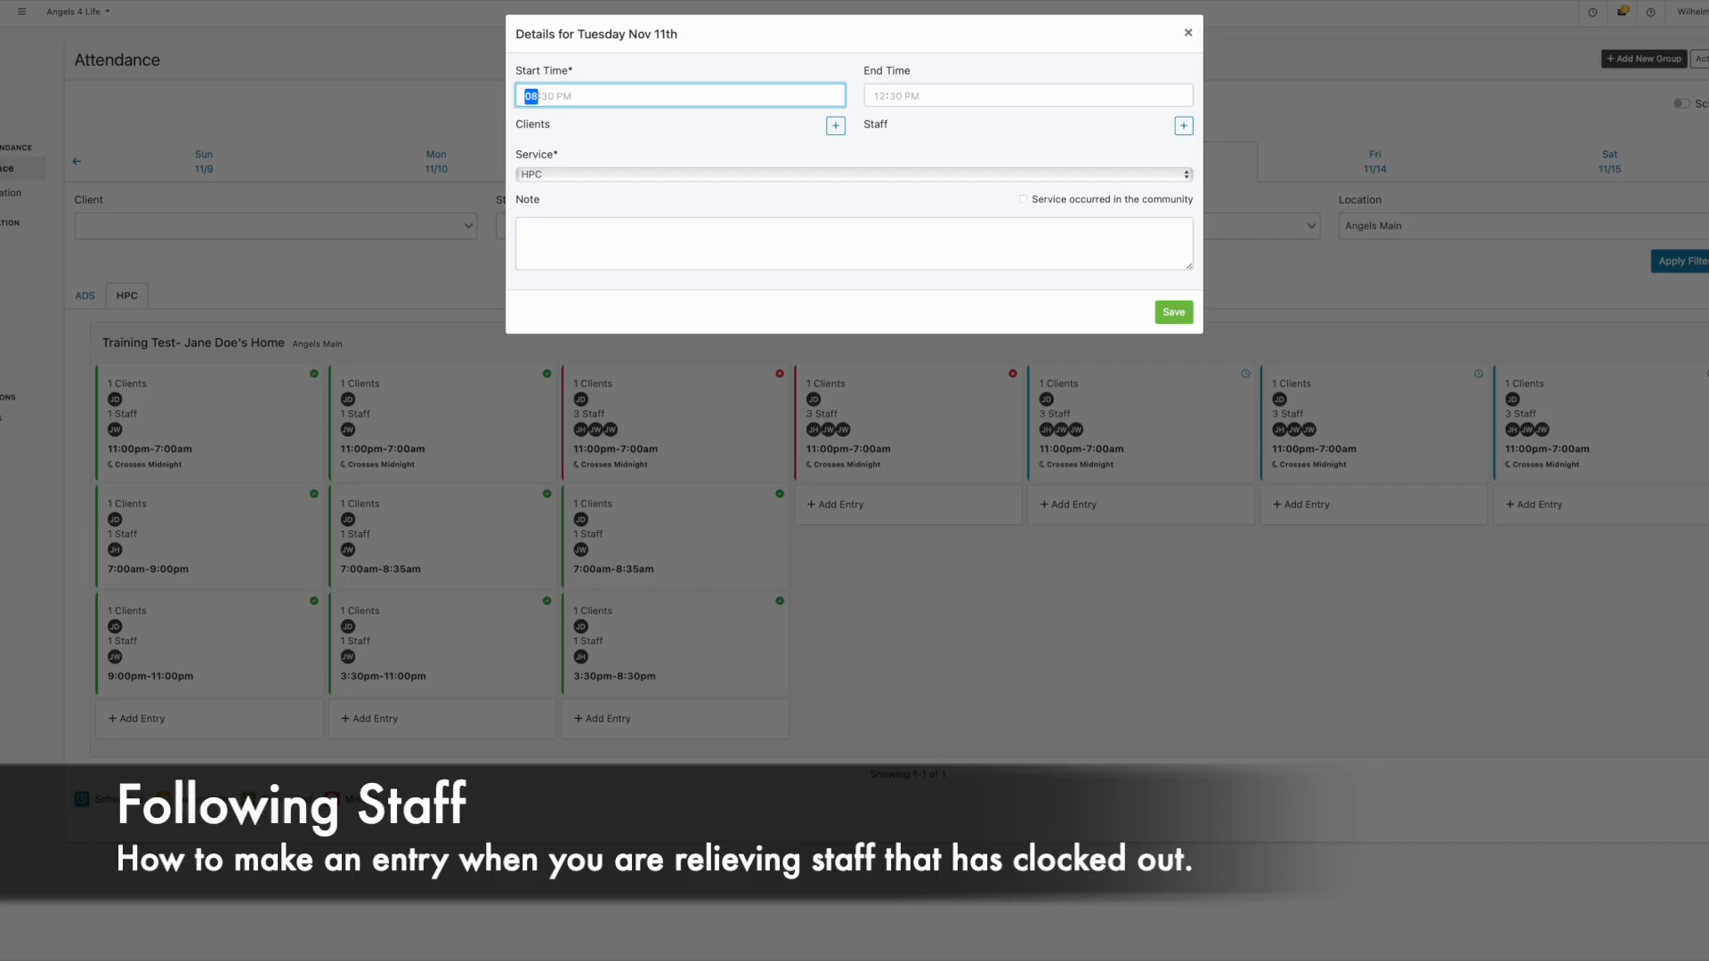
{"action": "key", "text": "Tab"}
{"action": "type", "text": "30"}
{"action": "left_click", "coordinate": [568, 97]}
{"action": "left_click", "coordinate": [835, 125]}
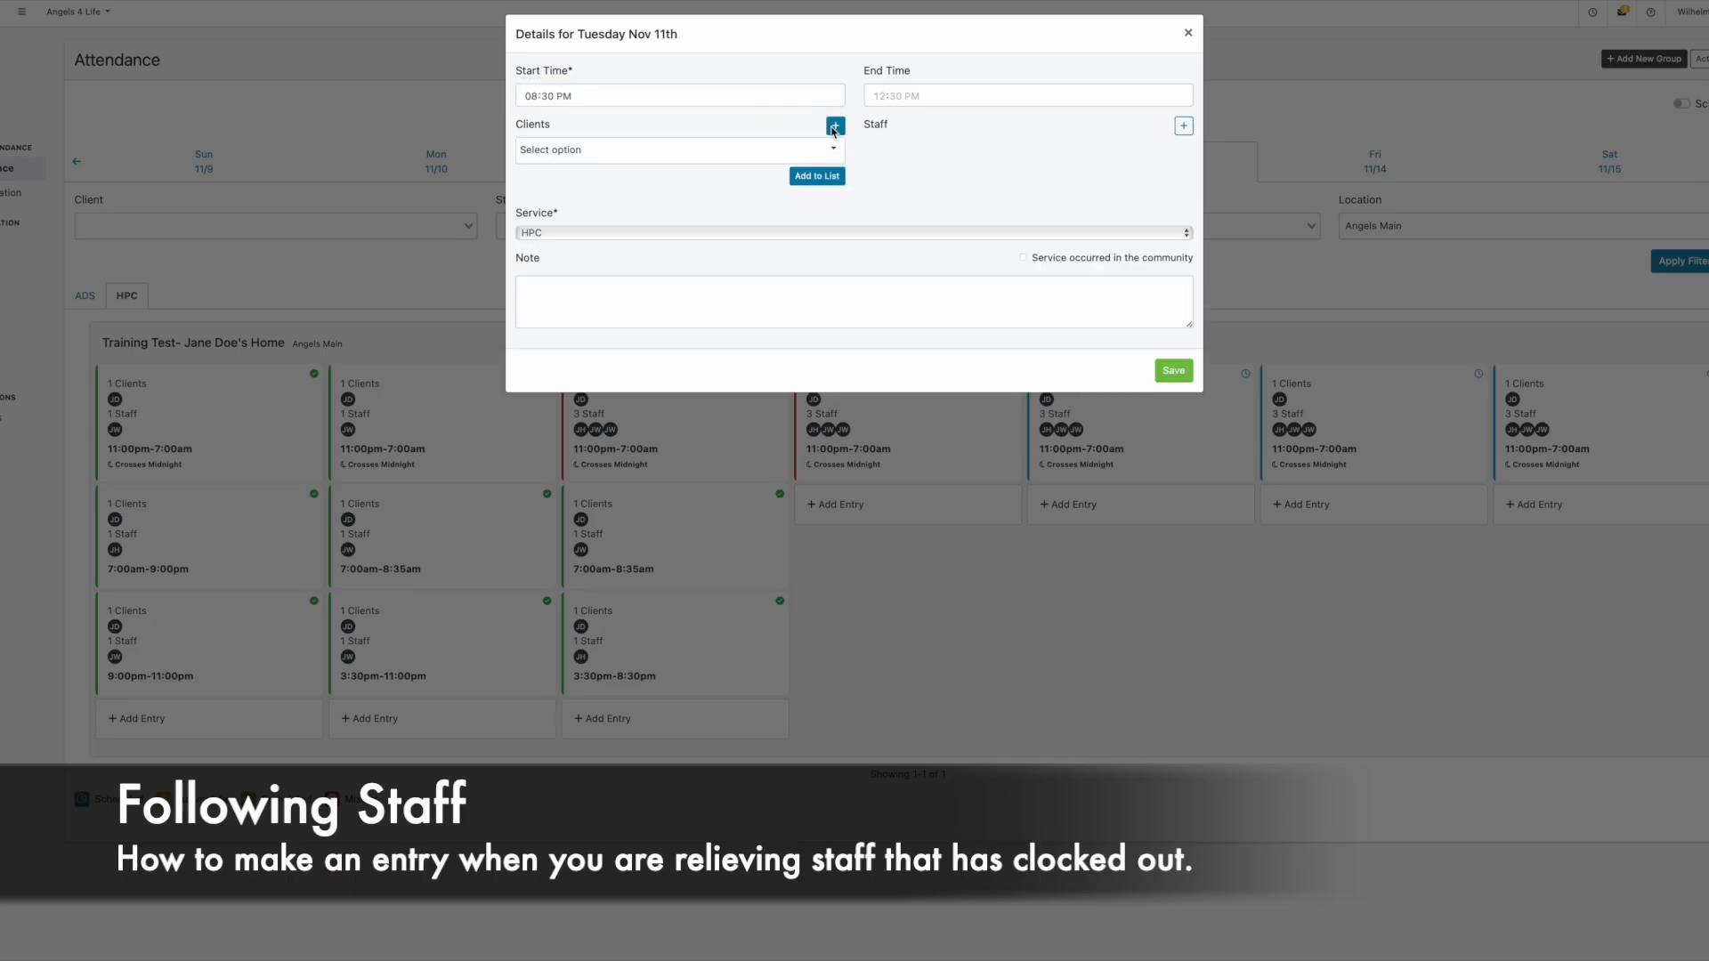
{"action": "left_click", "coordinate": [726, 146]}
{"action": "left_click", "coordinate": [623, 194]}
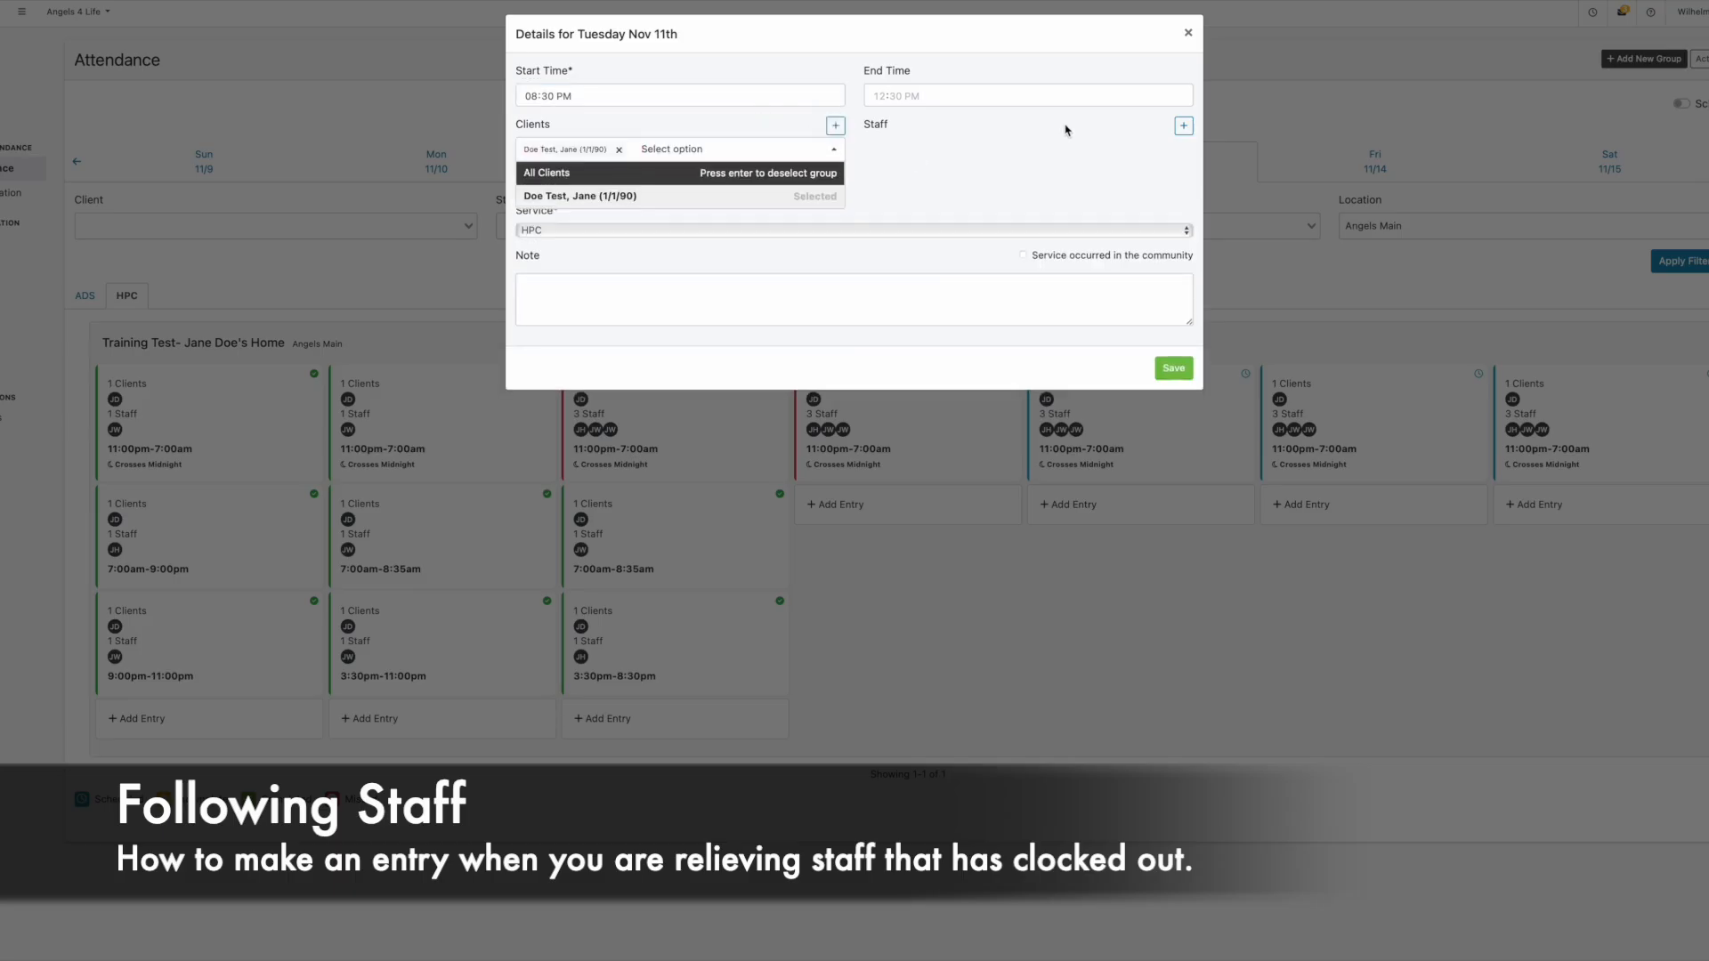
Select the last listed staff member for the Tuesday evening entry and add both client and staff to their lists.
{"action": "left_click", "coordinate": [1180, 128]}
{"action": "left_click", "coordinate": [1092, 150]}
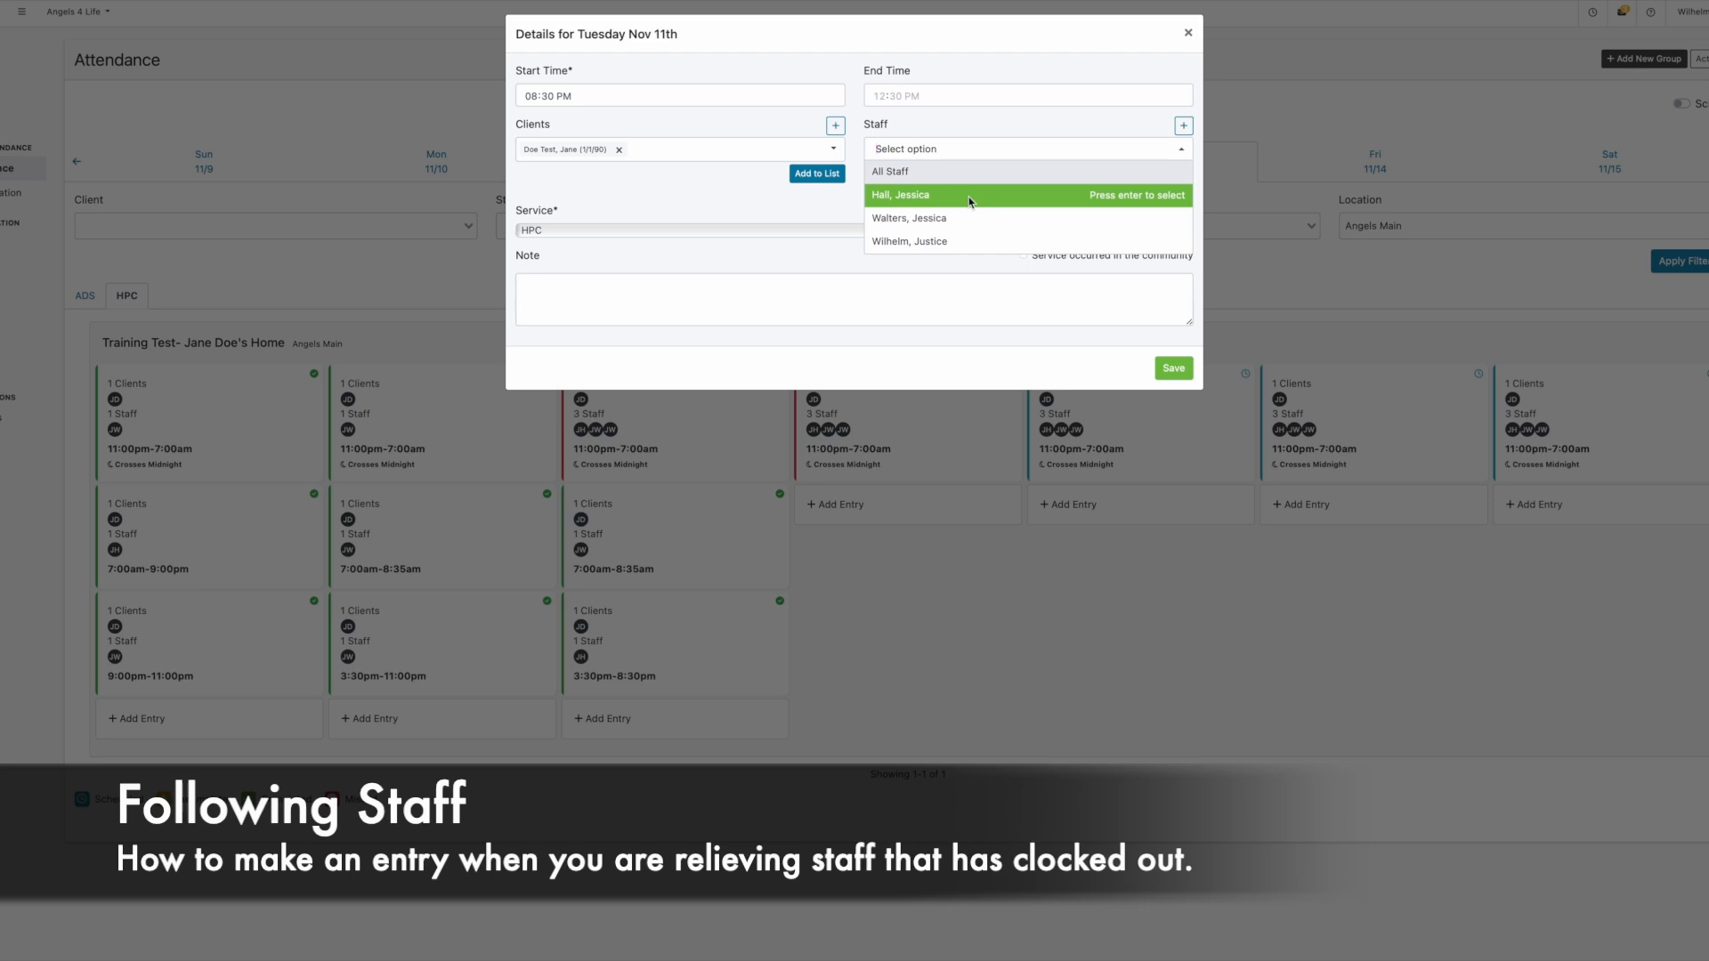
{"action": "left_click", "coordinate": [961, 240]}
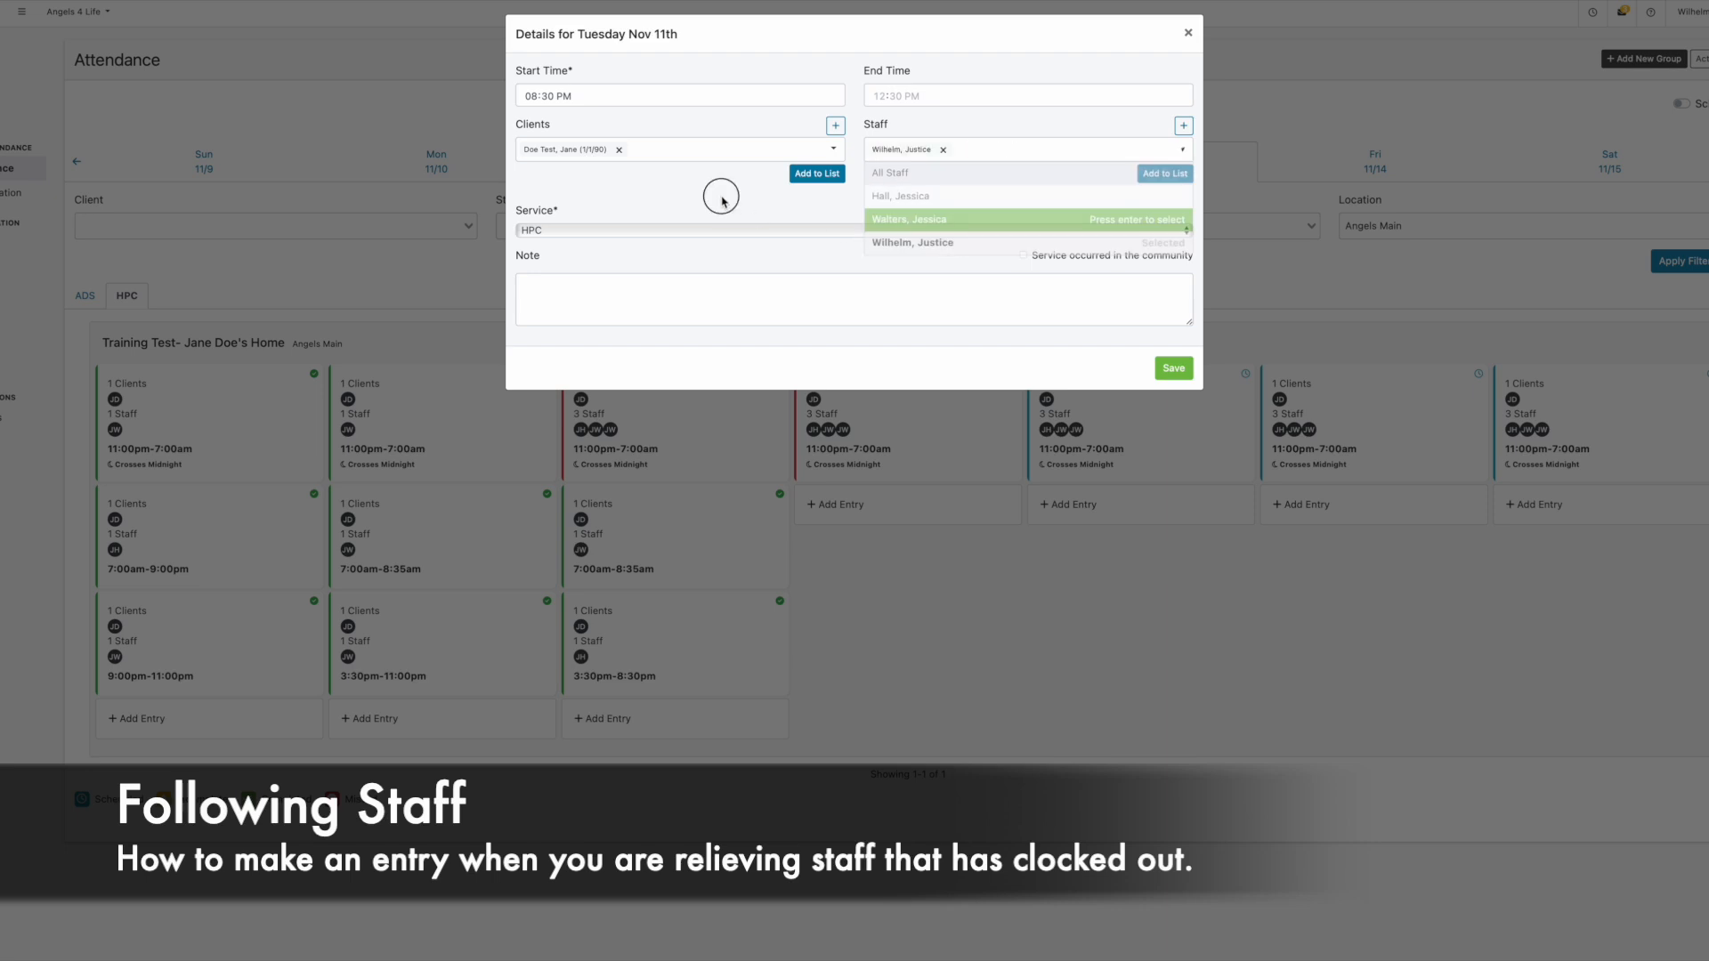
{"action": "left_click", "coordinate": [817, 174]}
{"action": "left_click", "coordinate": [1165, 173]}
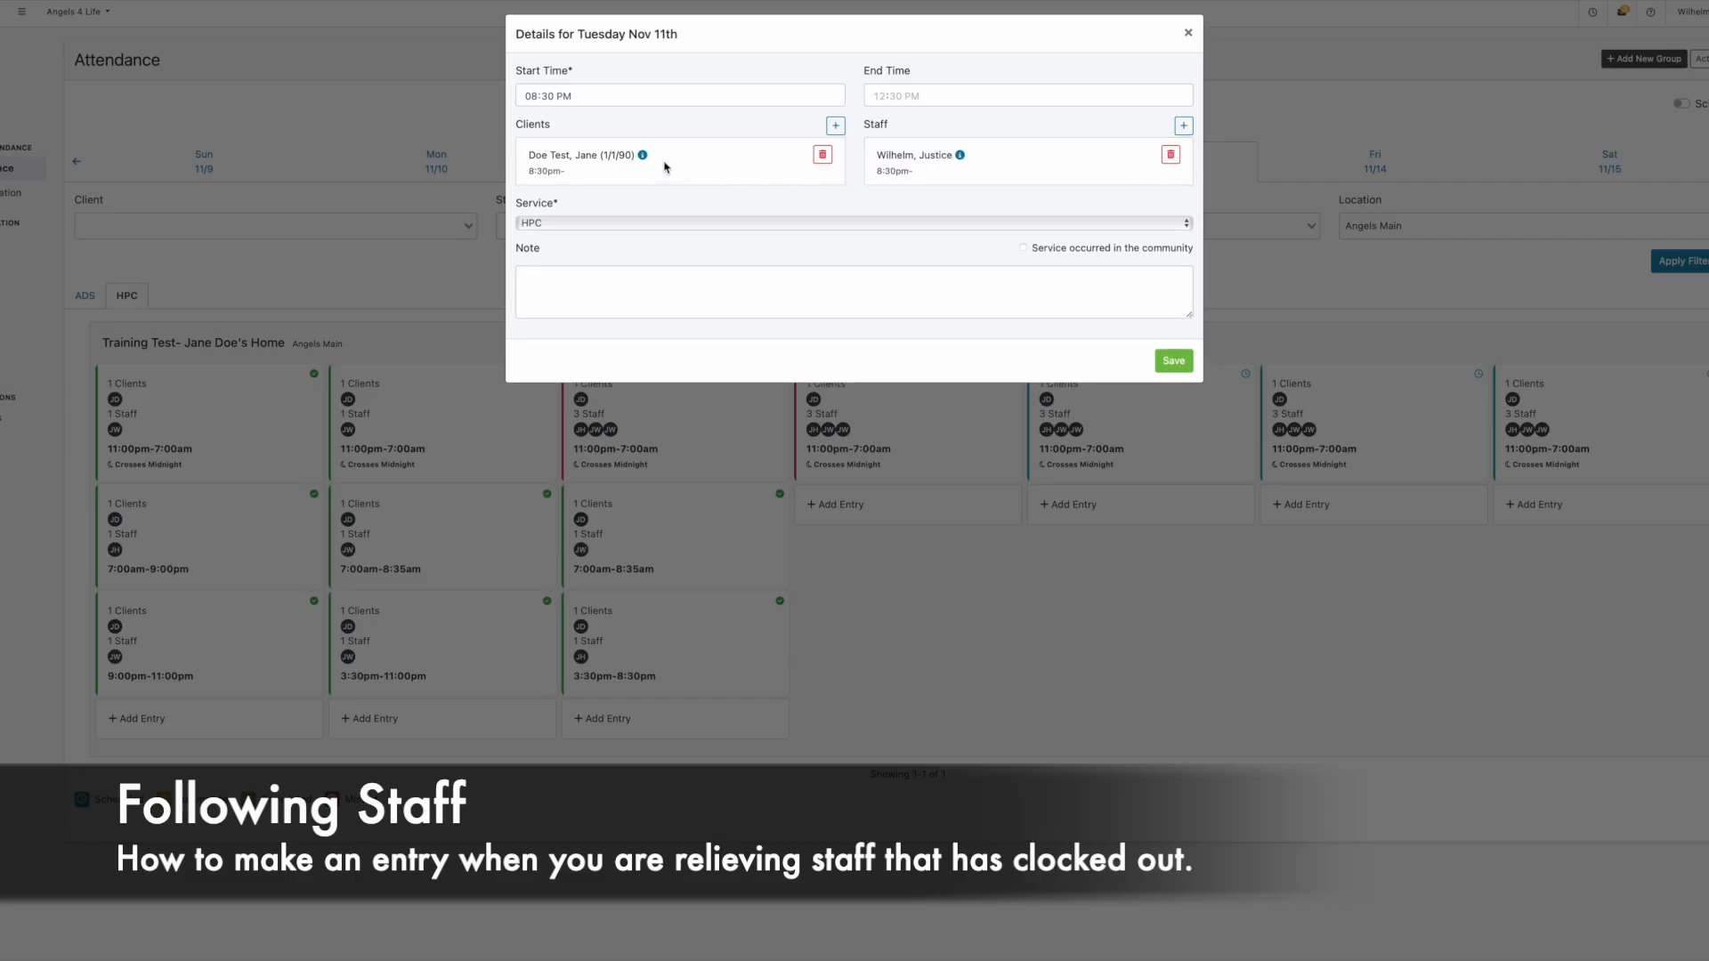
Try changing the Tuesday evening entry's start time to 08:35 PM.
{"action": "left_click", "coordinate": [548, 96]}
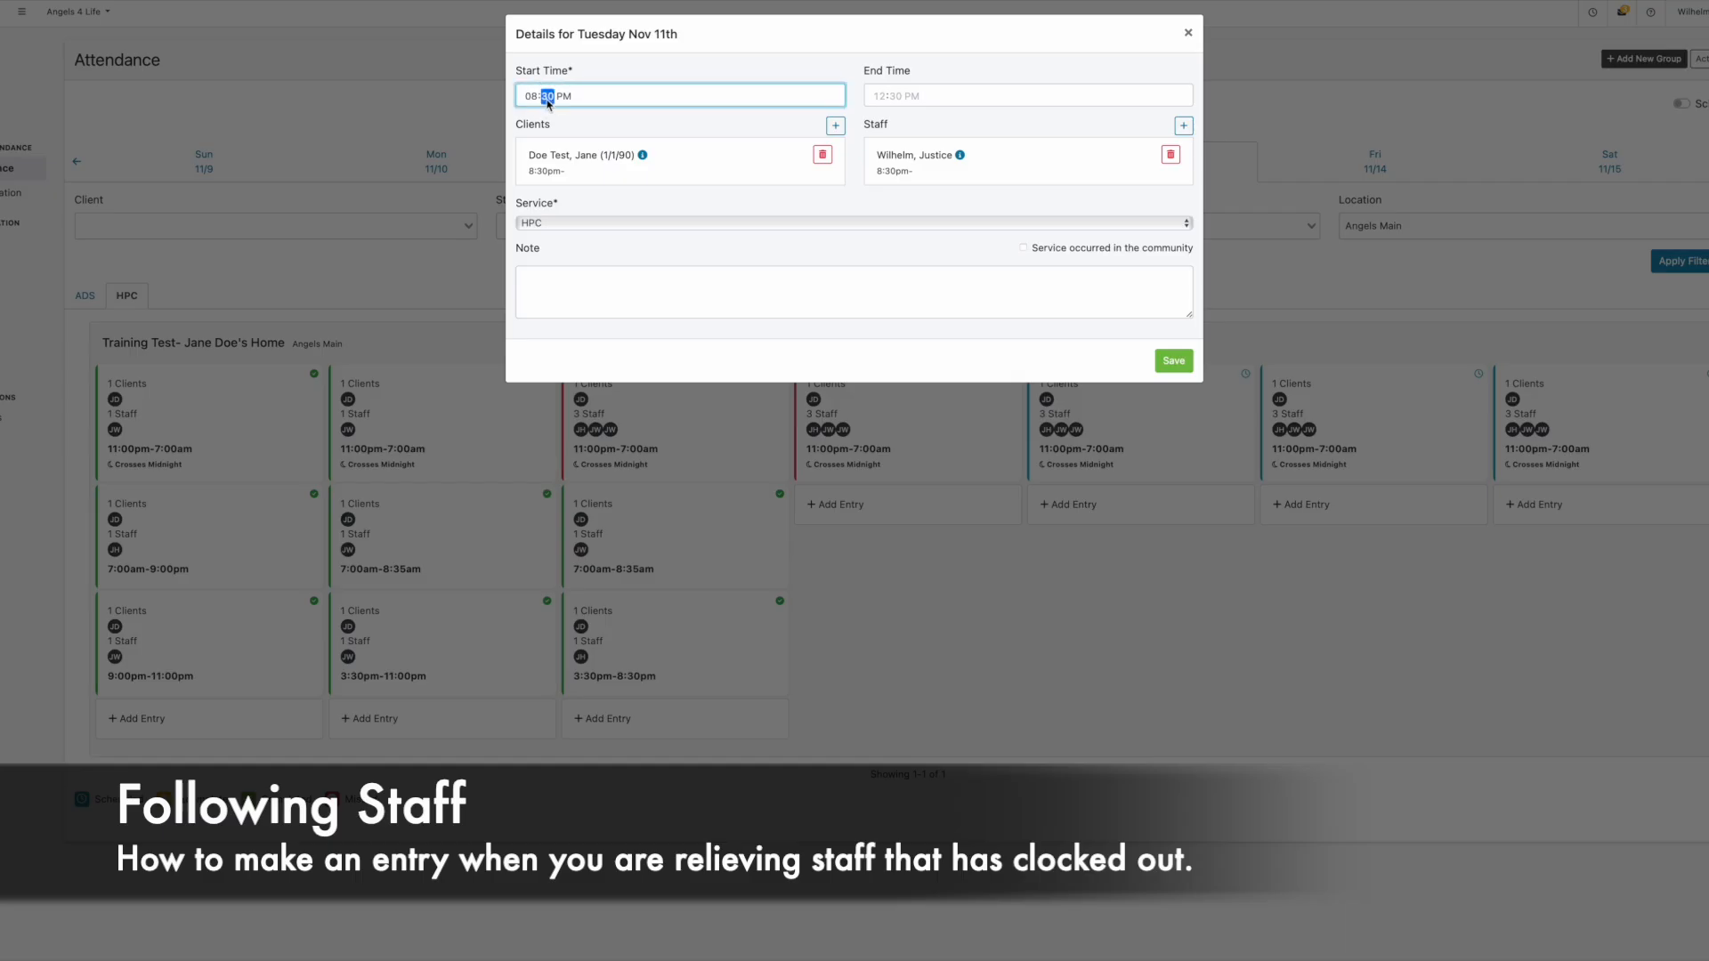
{"action": "type", "text": "35"}
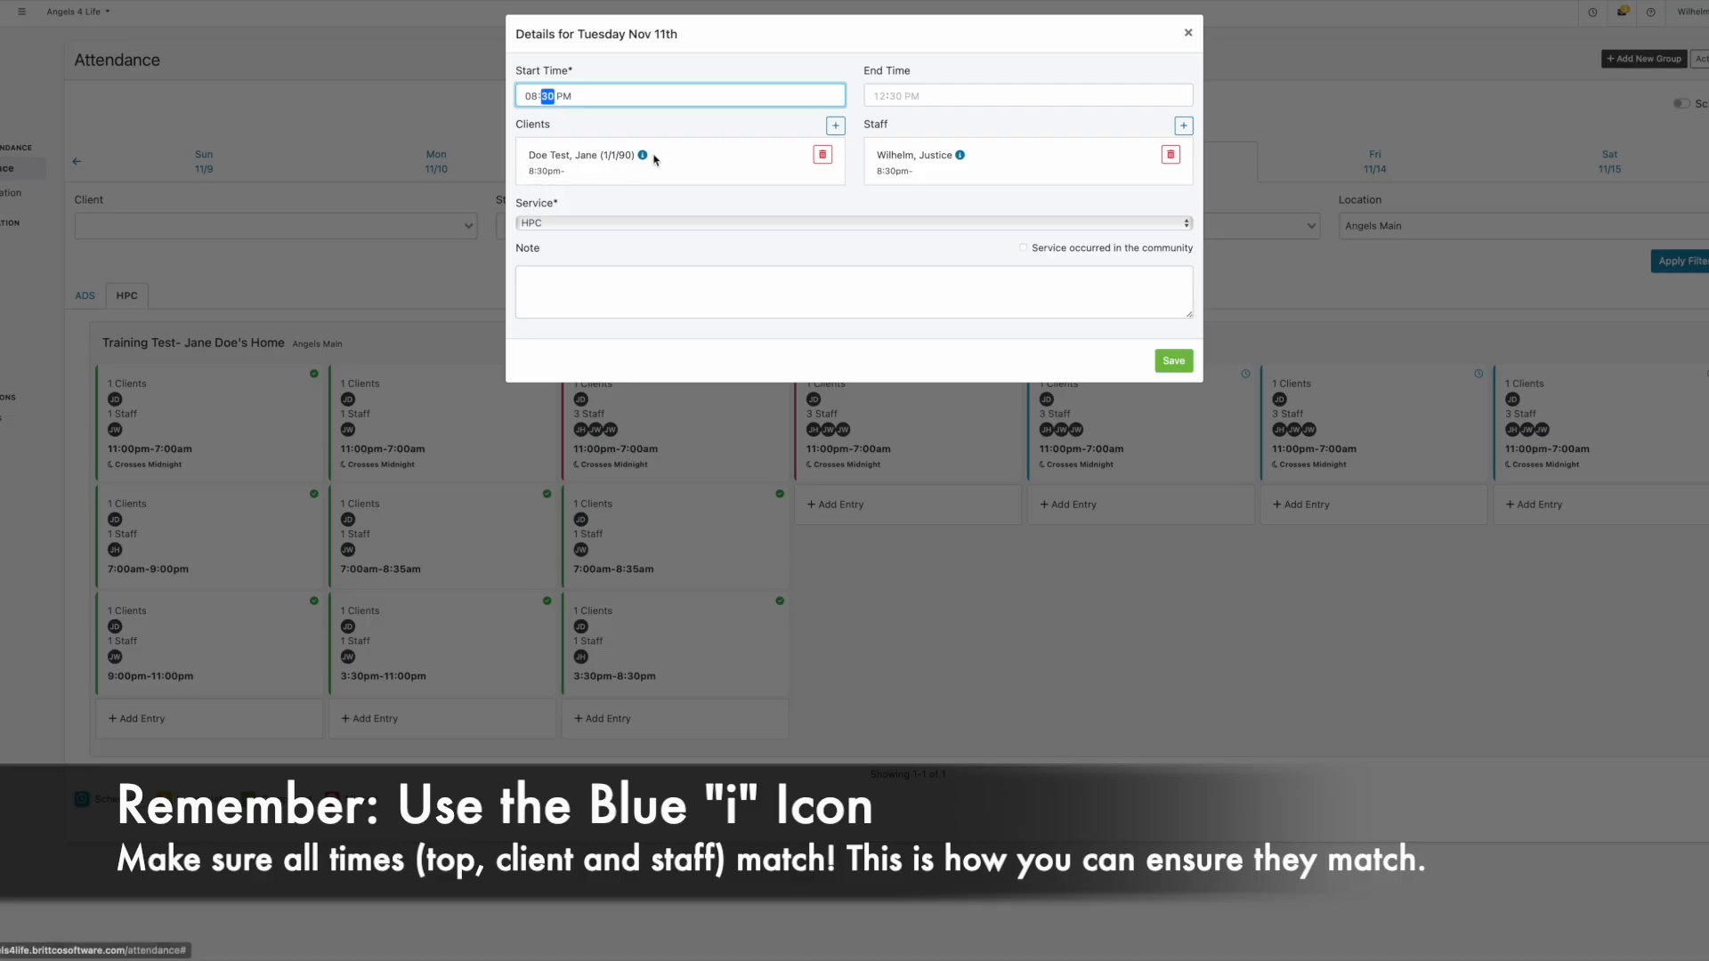
Open the client's individual time details to check the start time against the entry's 08:30 PM start, and save the Tuesday evening entry.
{"action": "left_click", "coordinate": [642, 155]}
{"action": "left_click", "coordinate": [554, 215]}
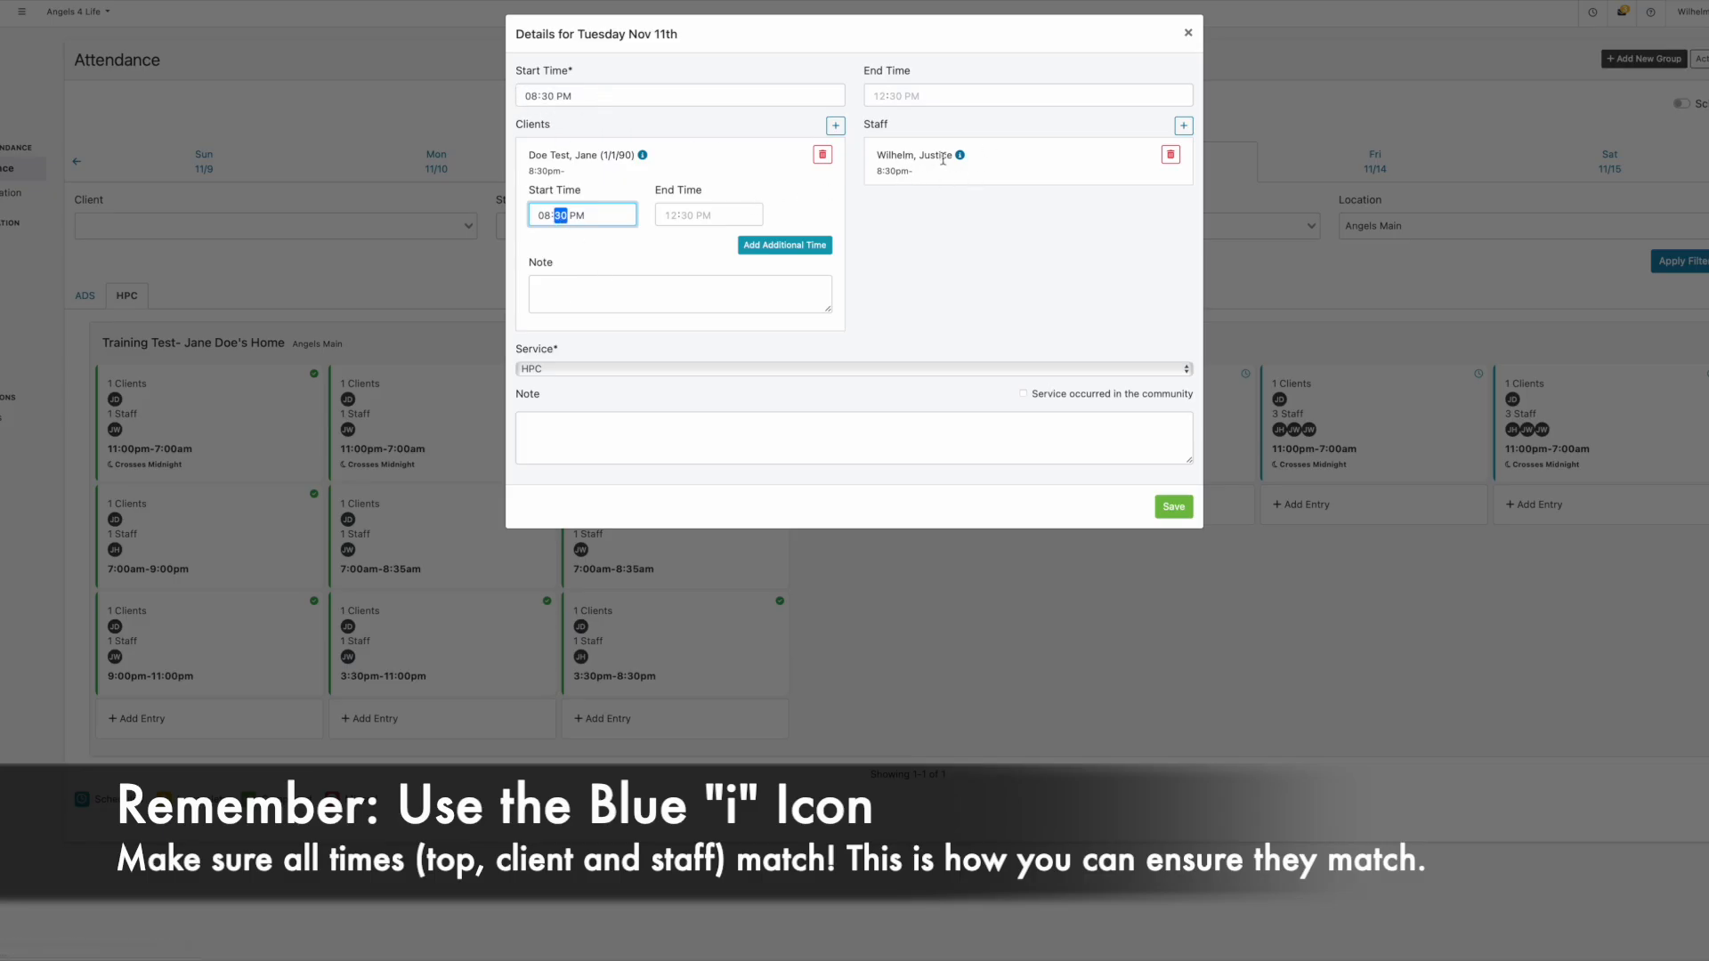
{"action": "left_click", "coordinate": [1173, 507]}
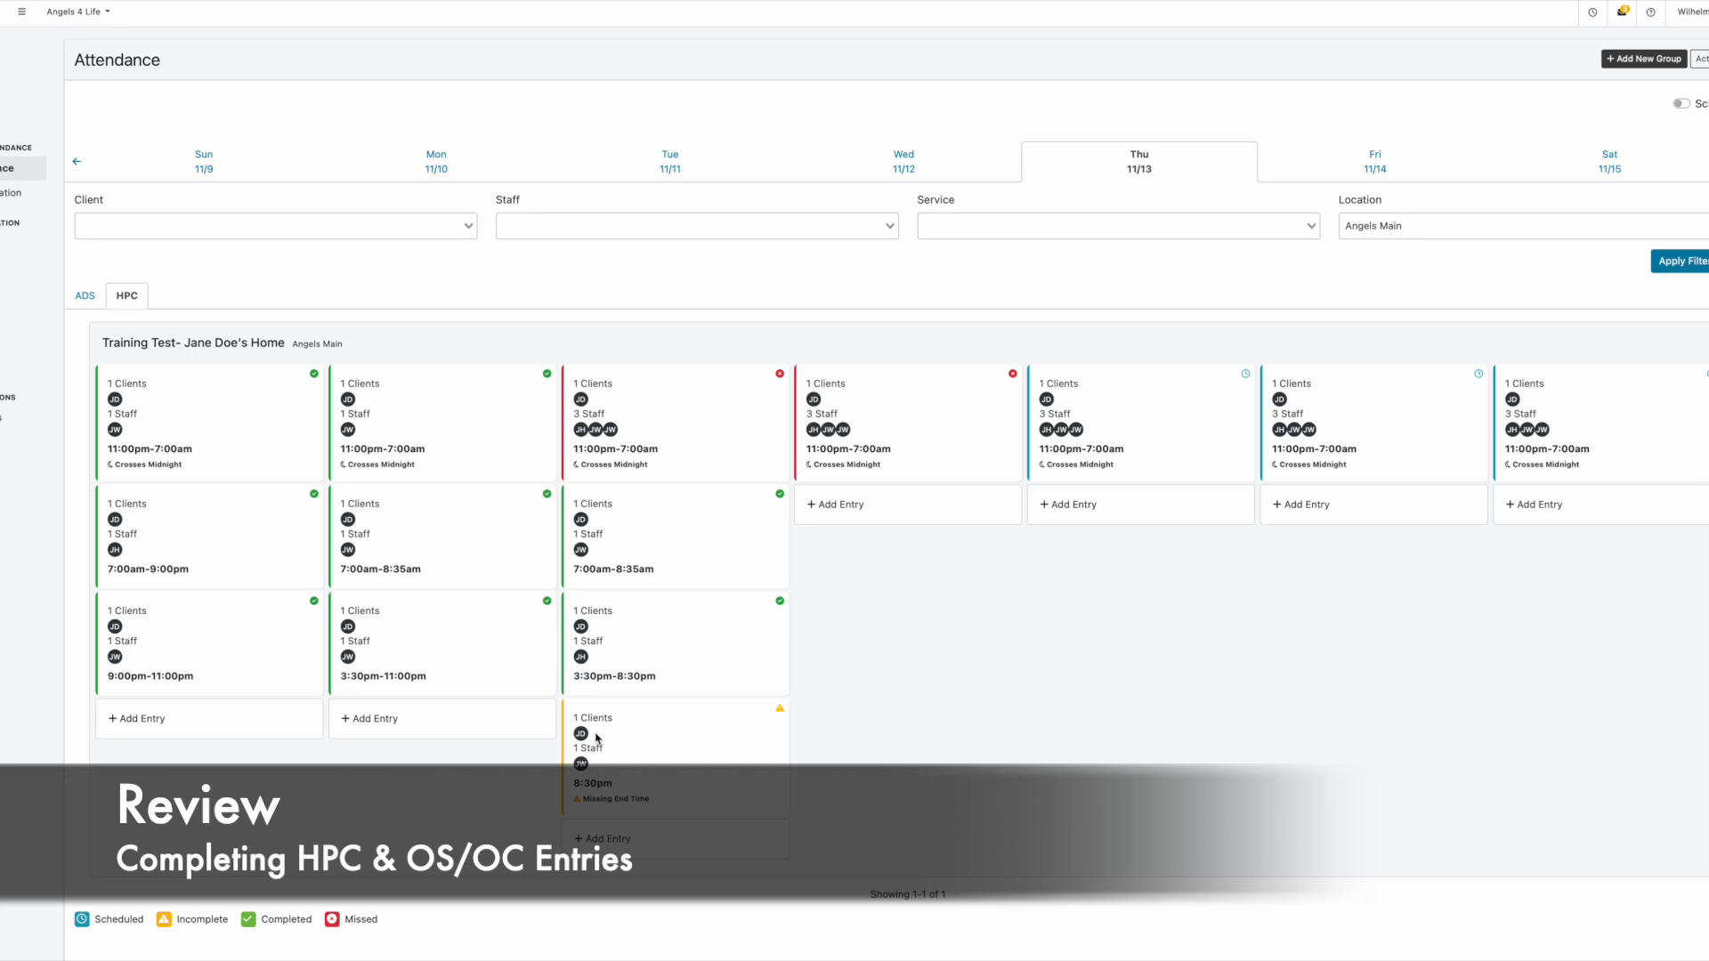
Set the end time of Tuesday 11/11's 8:30pm entry to 11:00 PM and save it.
{"action": "left_click", "coordinate": [664, 762]}
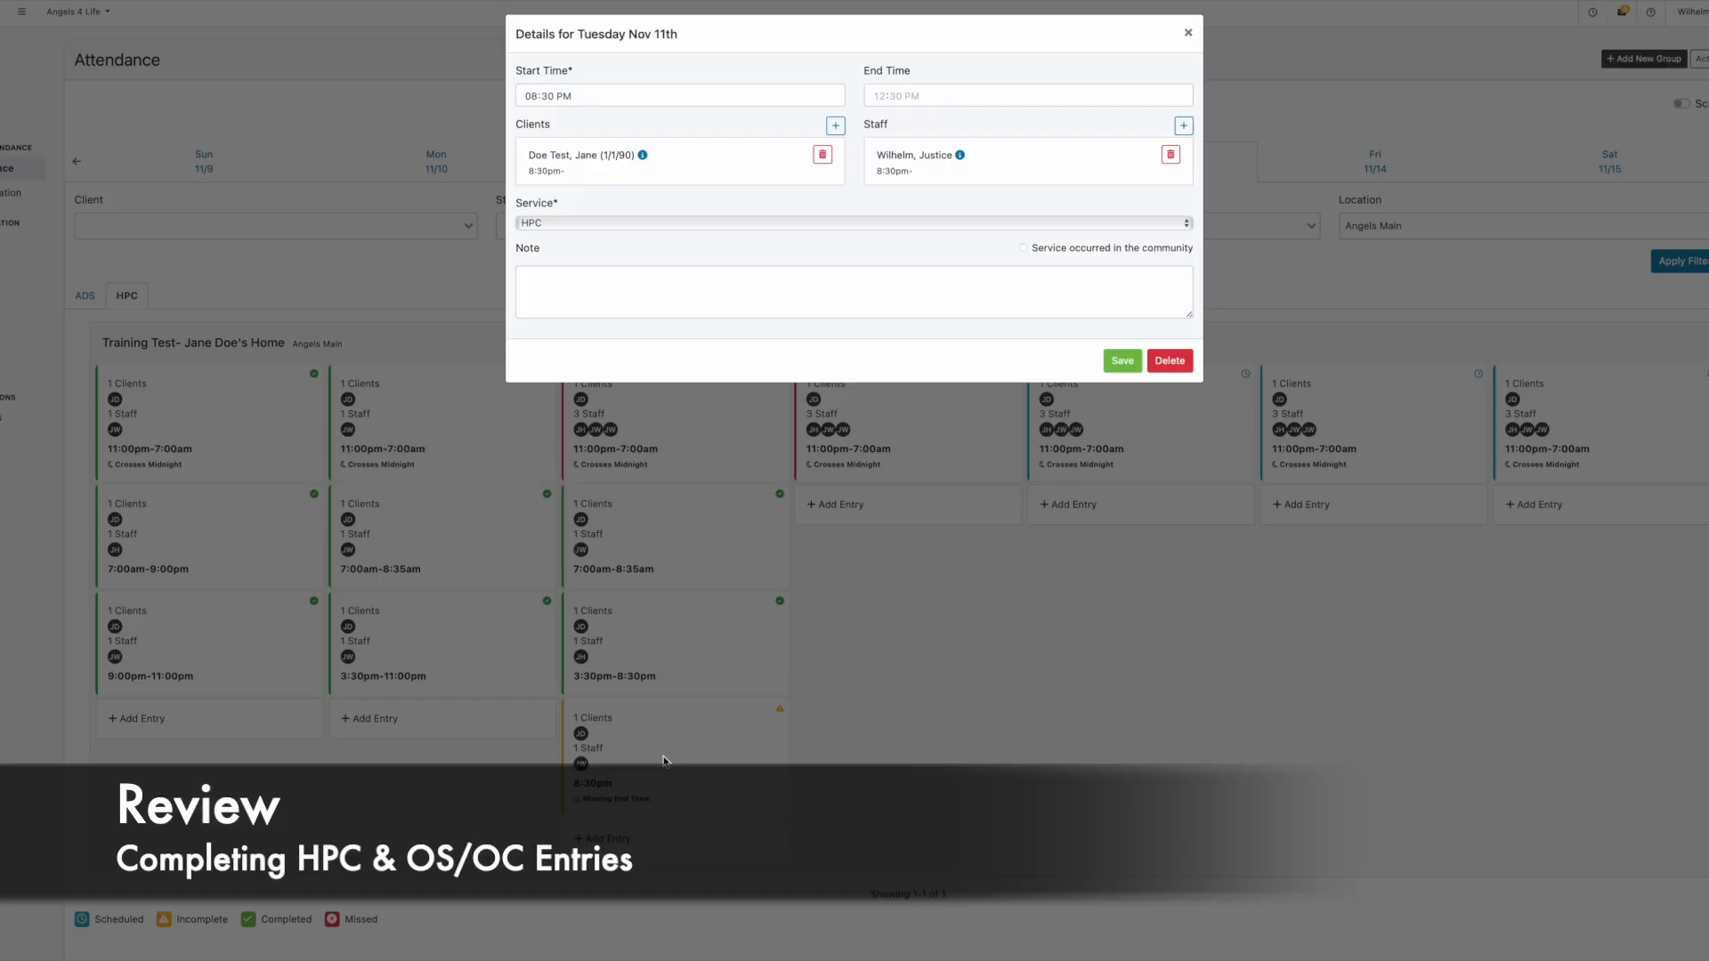
{"action": "left_click", "coordinate": [877, 97]}
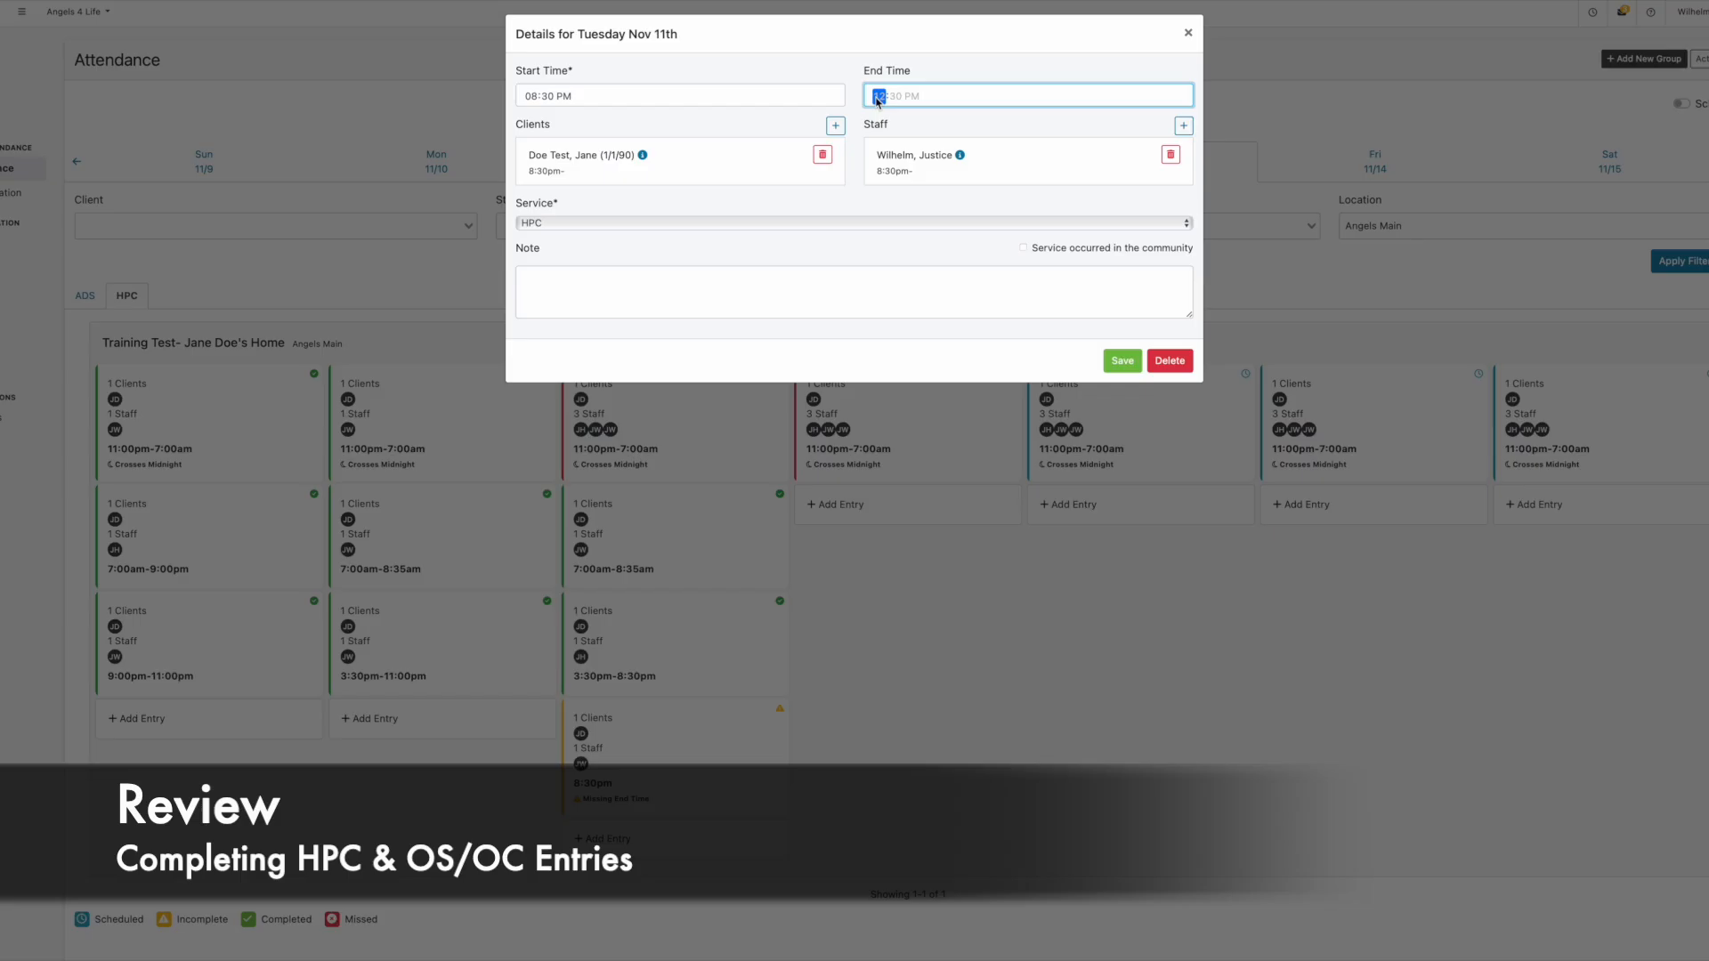
{"action": "type", "text": "1:00 PM"}
{"action": "left_click", "coordinate": [1007, 129]}
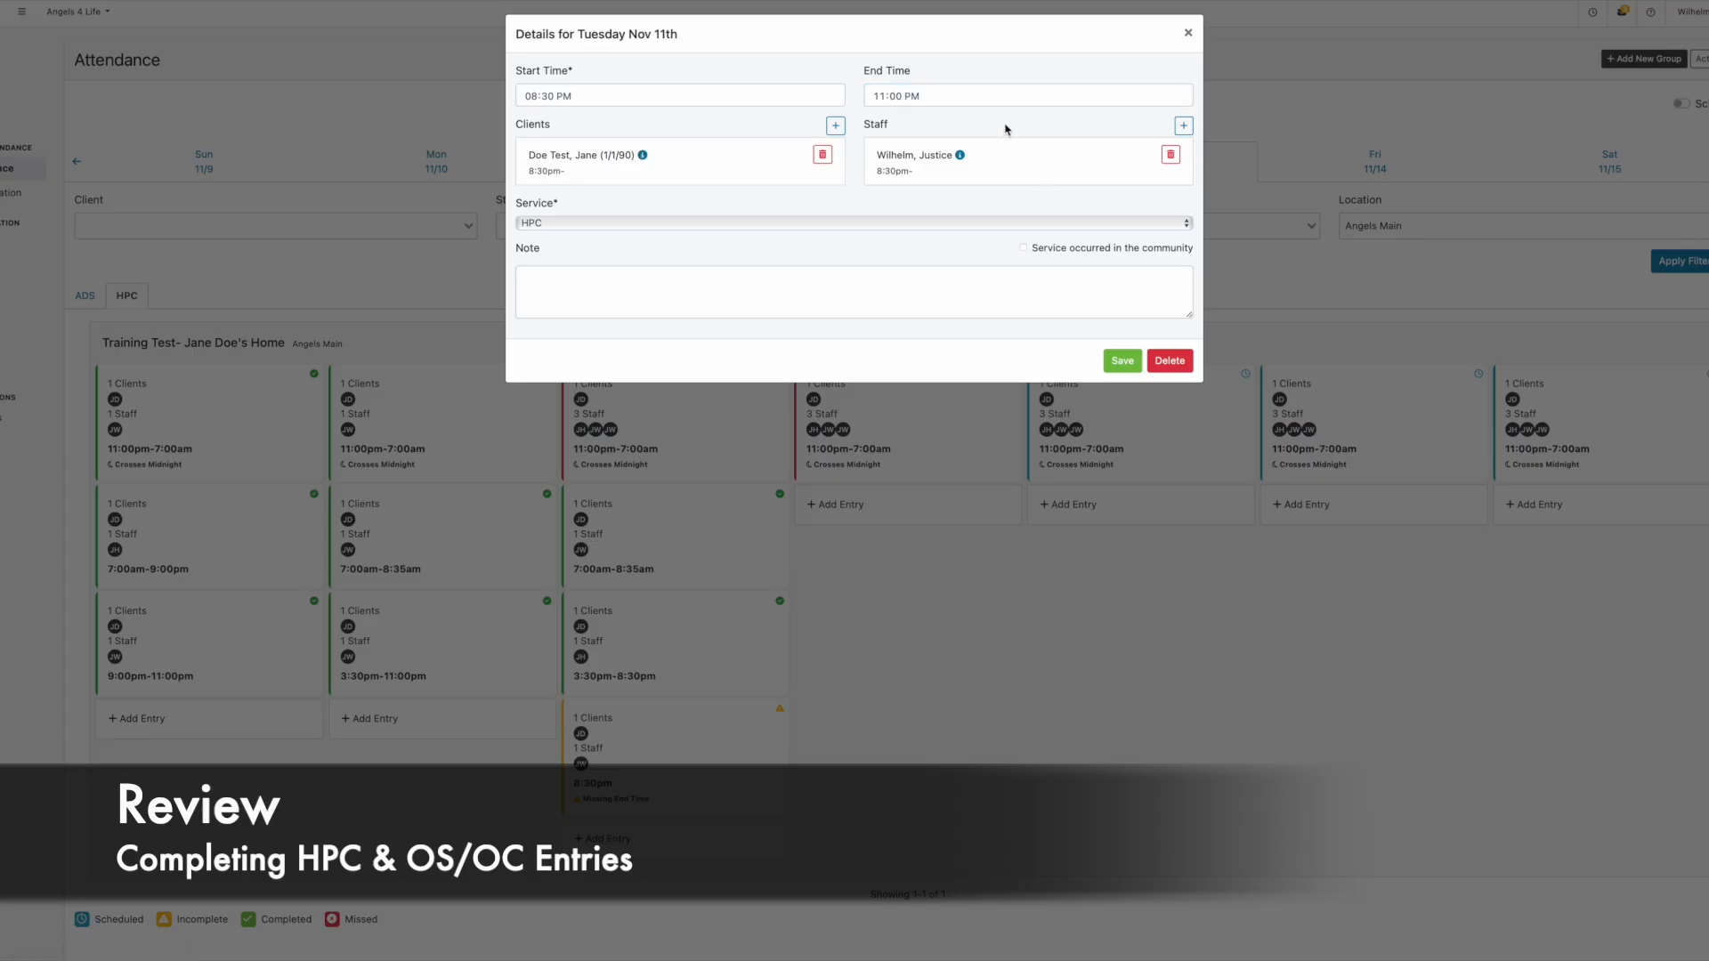
{"action": "left_click", "coordinate": [1119, 361]}
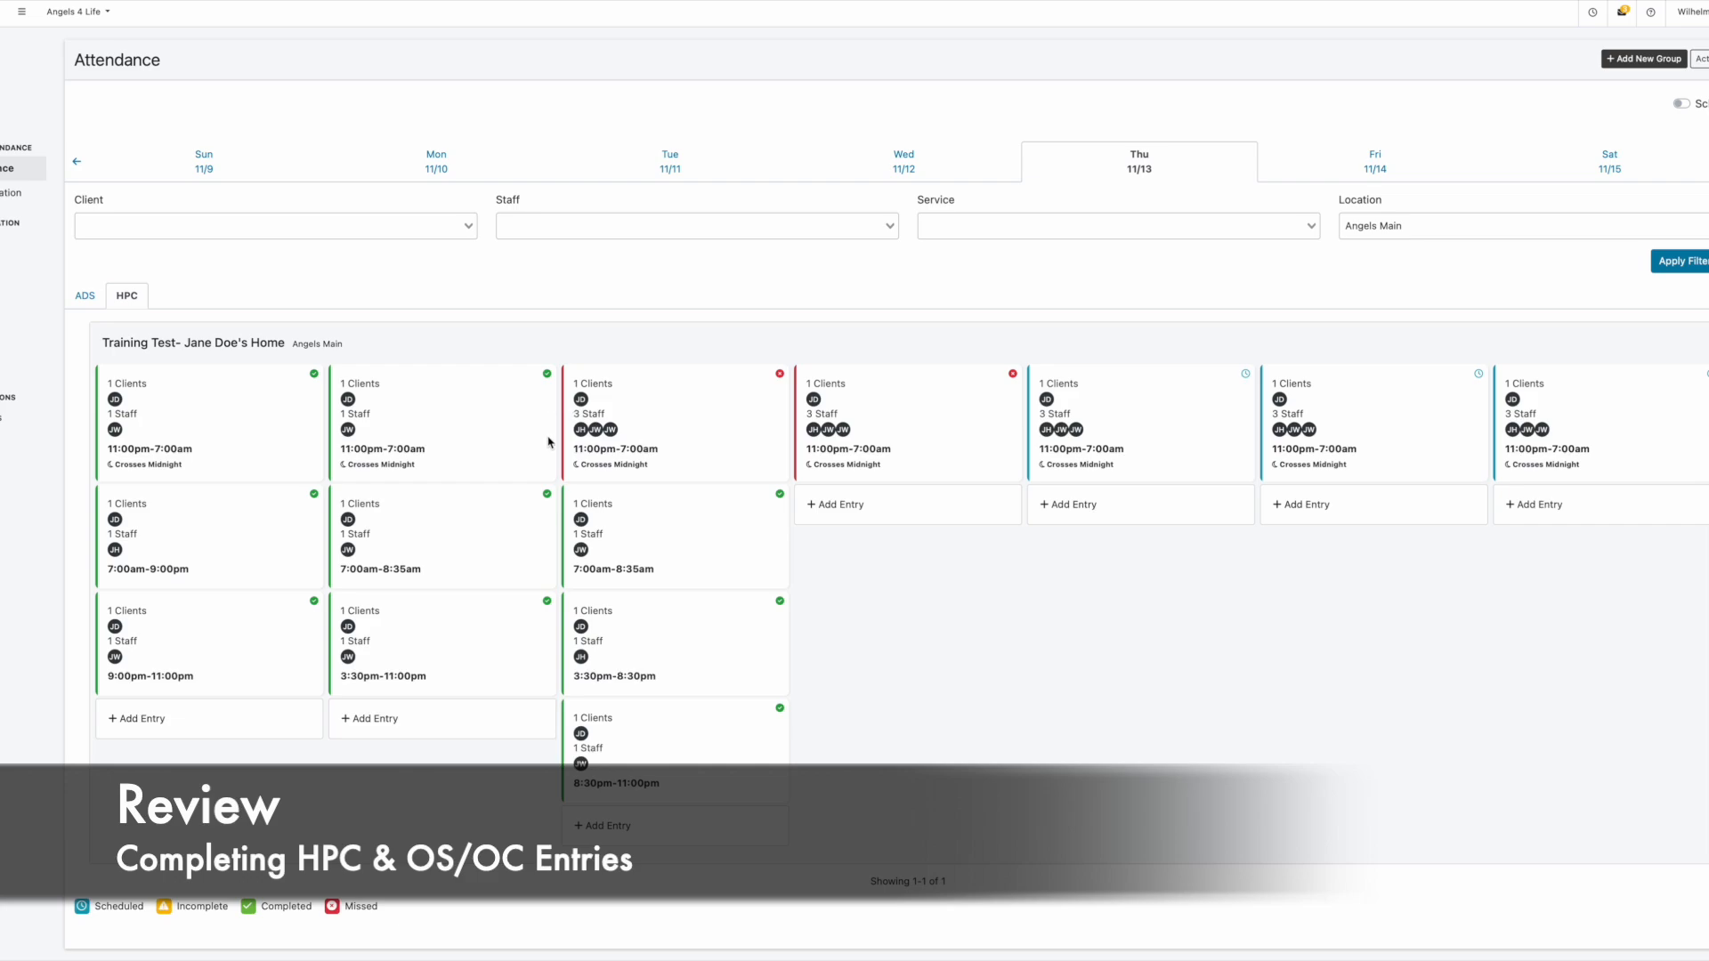
Mark the client and the last listed staff member present on Tuesday's 11:00pm-7:00am entry, and save it as crossing midnight.
{"action": "left_click", "coordinate": [629, 447]}
{"action": "left_click", "coordinate": [796, 171]}
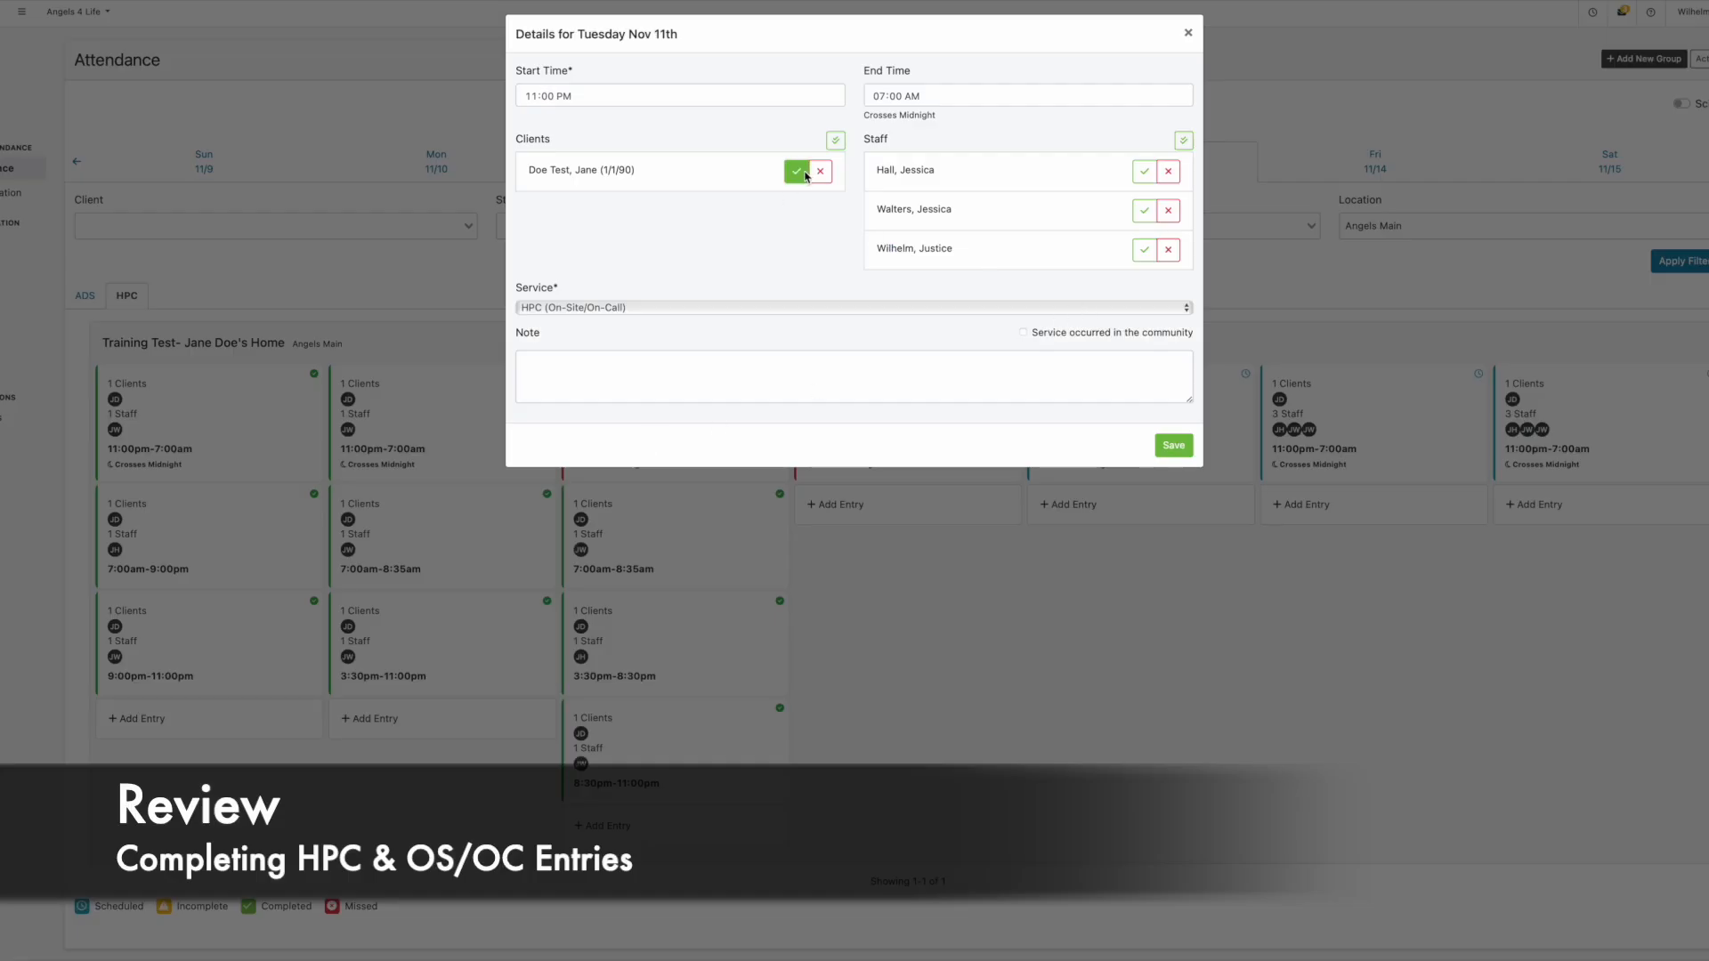
{"action": "left_click", "coordinate": [1144, 250]}
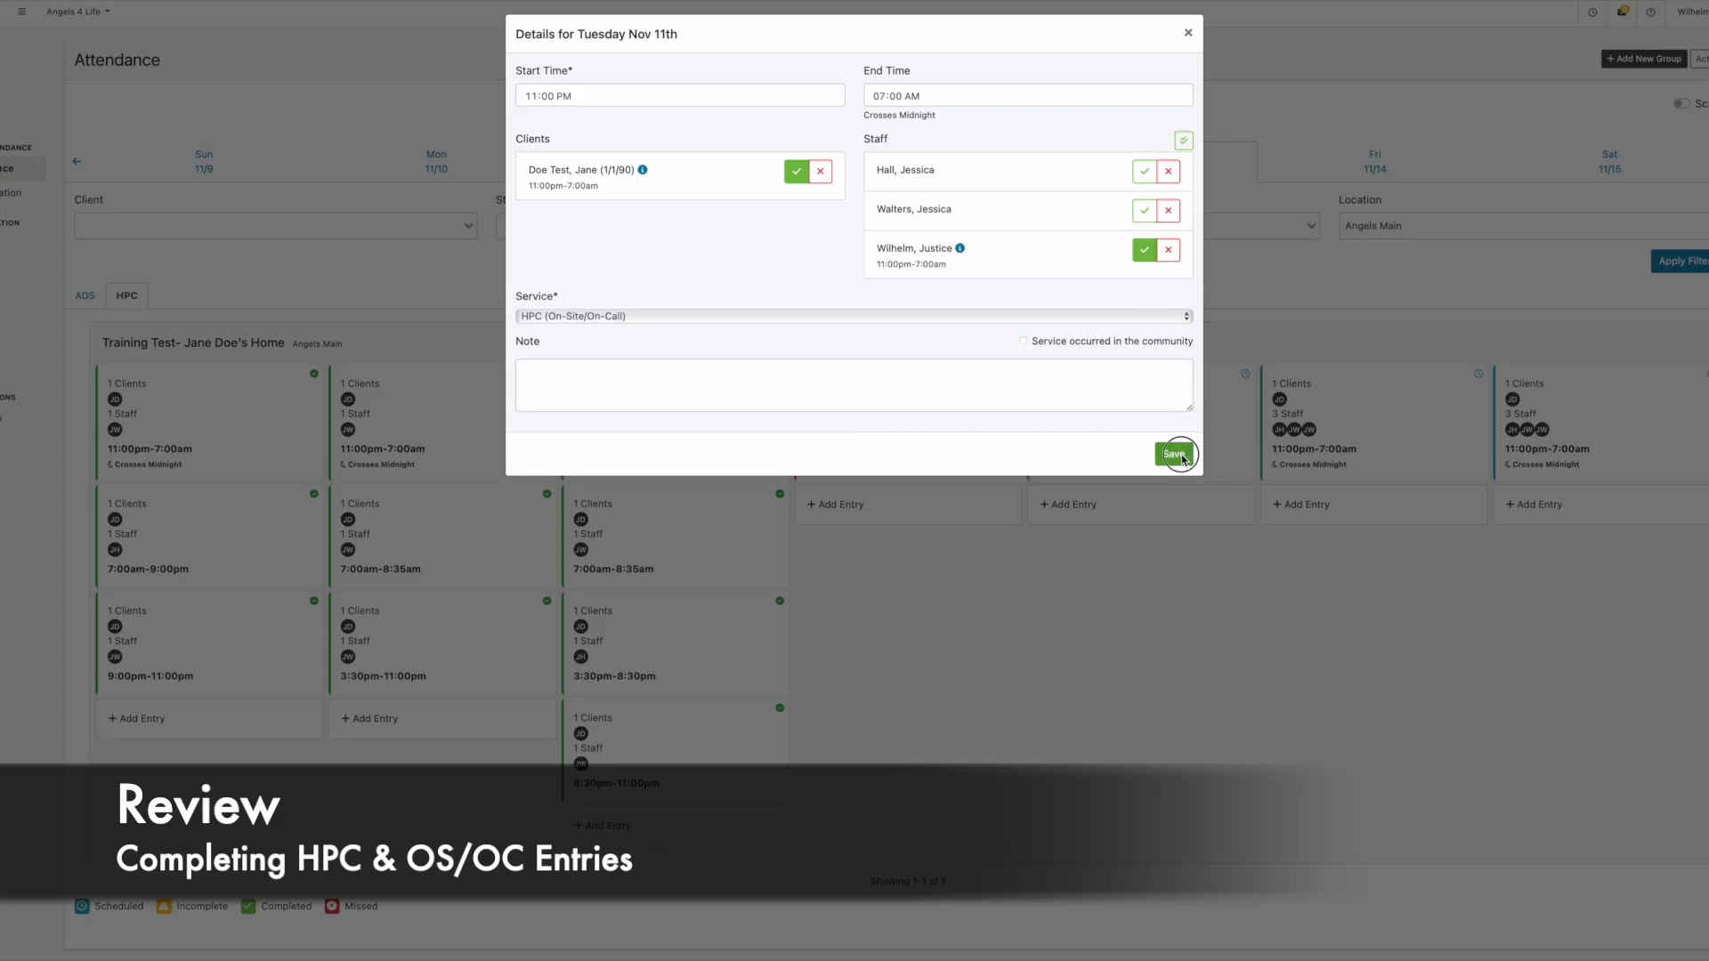
{"action": "left_click", "coordinate": [1173, 454]}
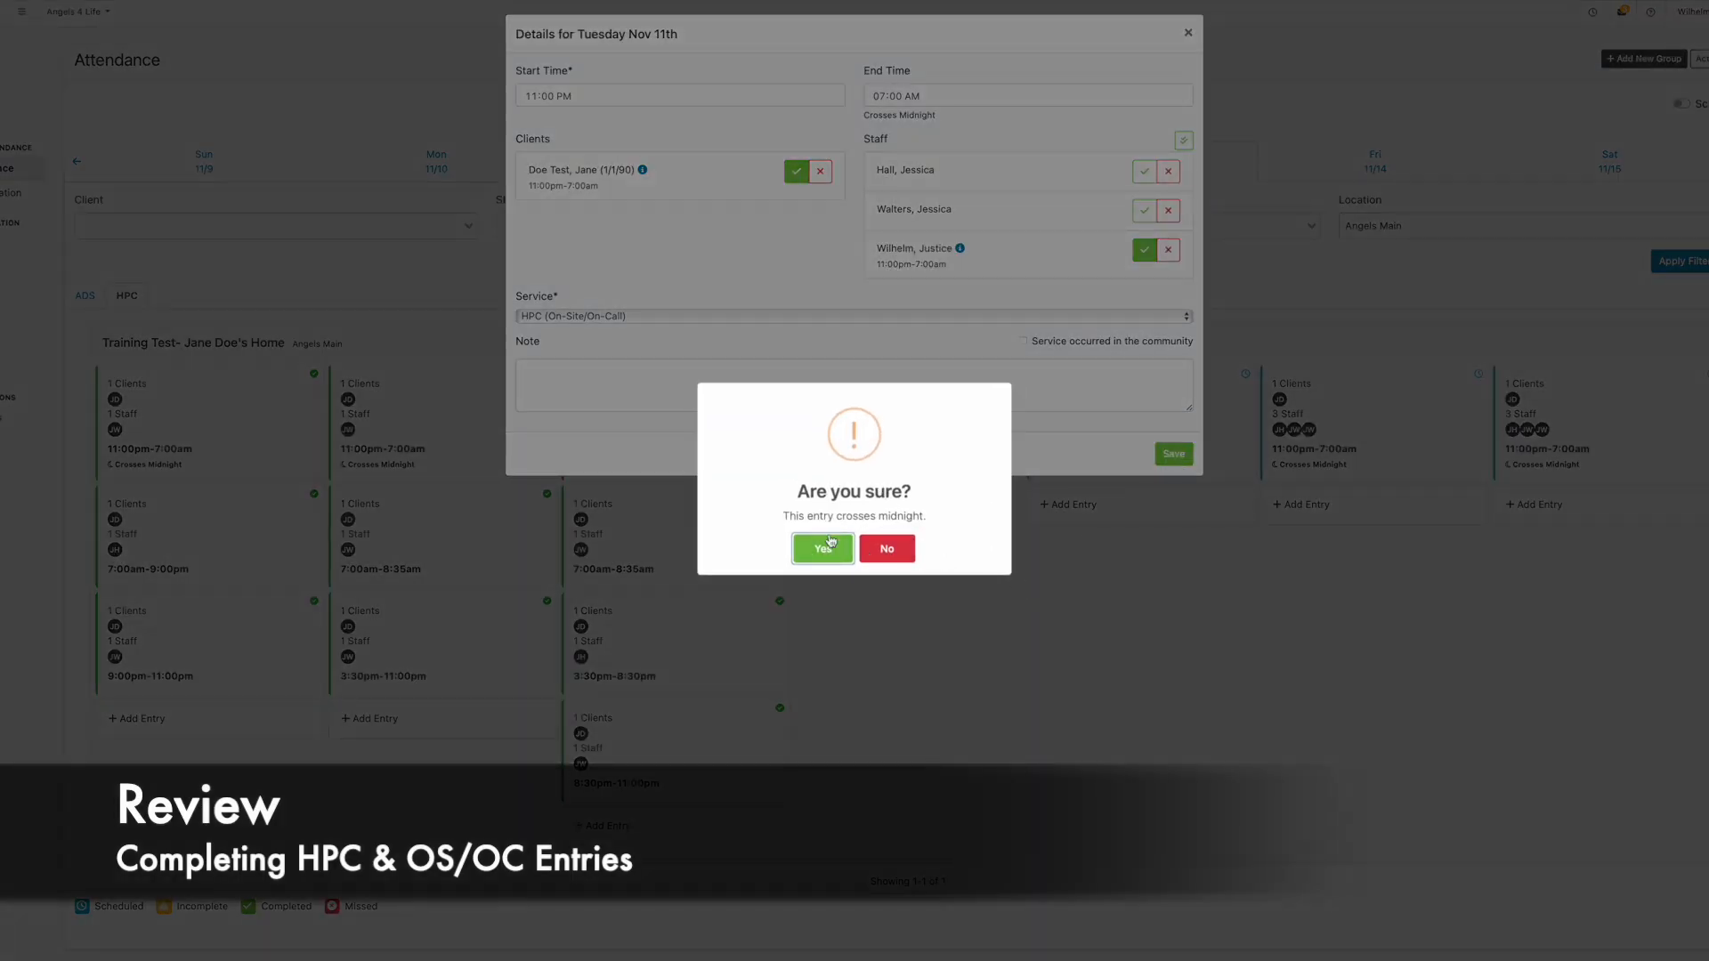
{"action": "left_click", "coordinate": [823, 550]}
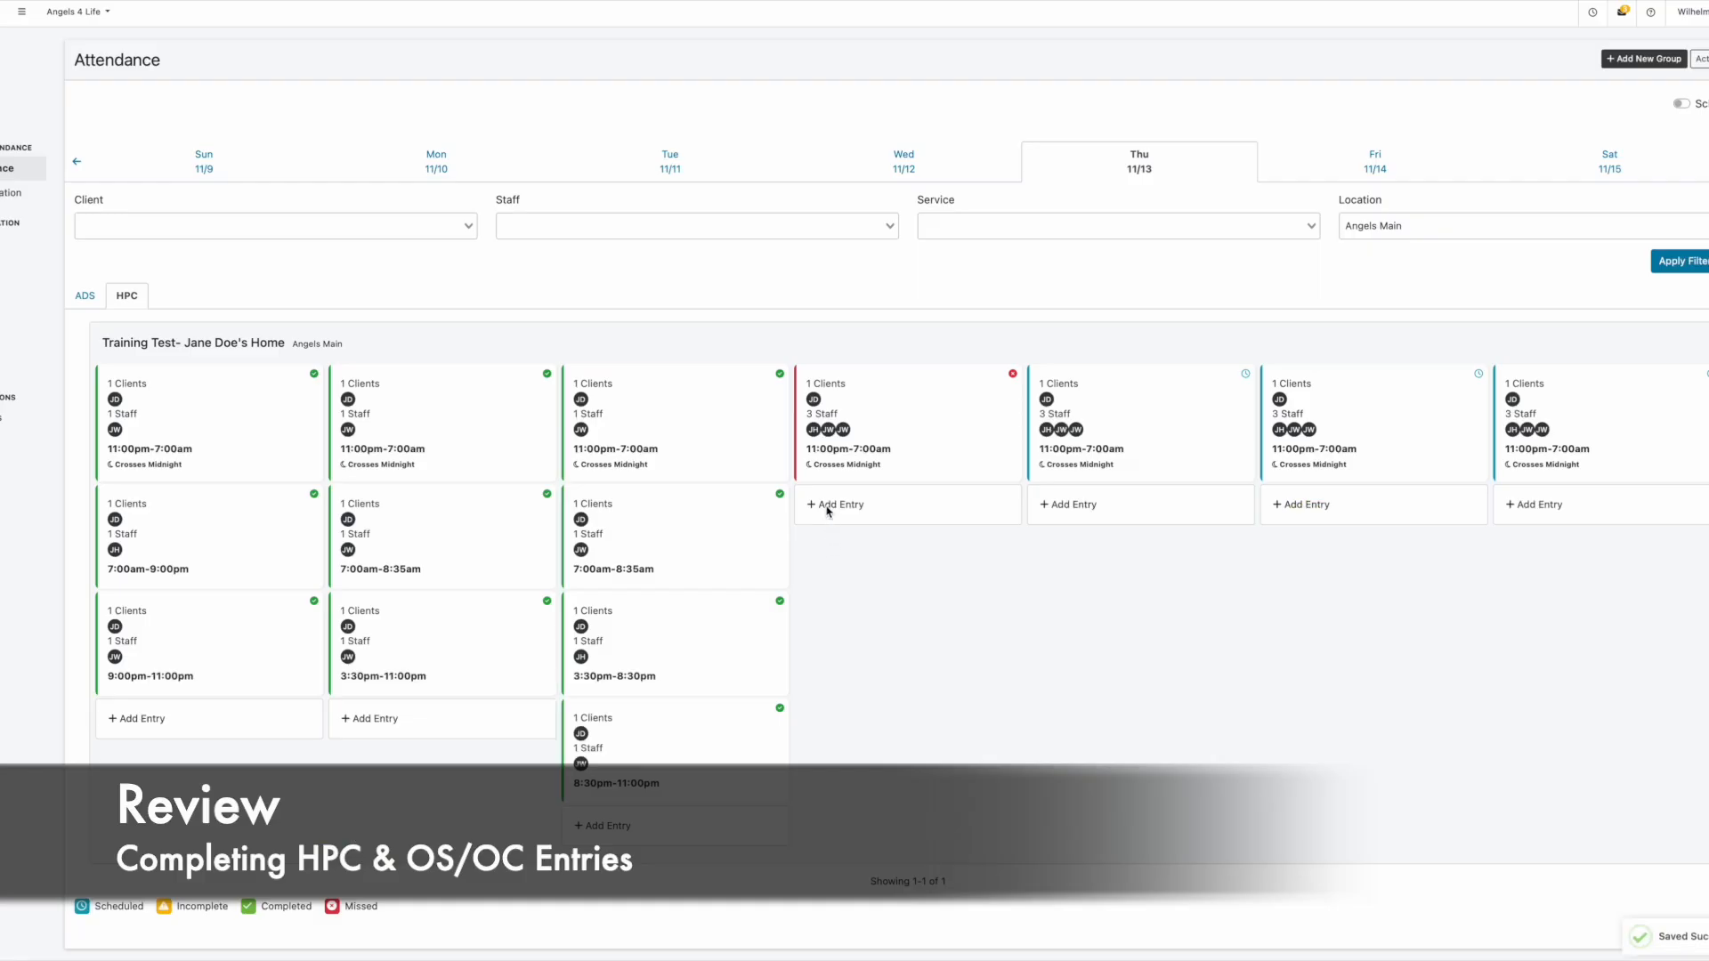
Start a new Wednesday 11/12 entry running from 07:00 AM to 08:35 AM.
{"action": "left_click", "coordinate": [826, 505]}
{"action": "left_click", "coordinate": [529, 98]}
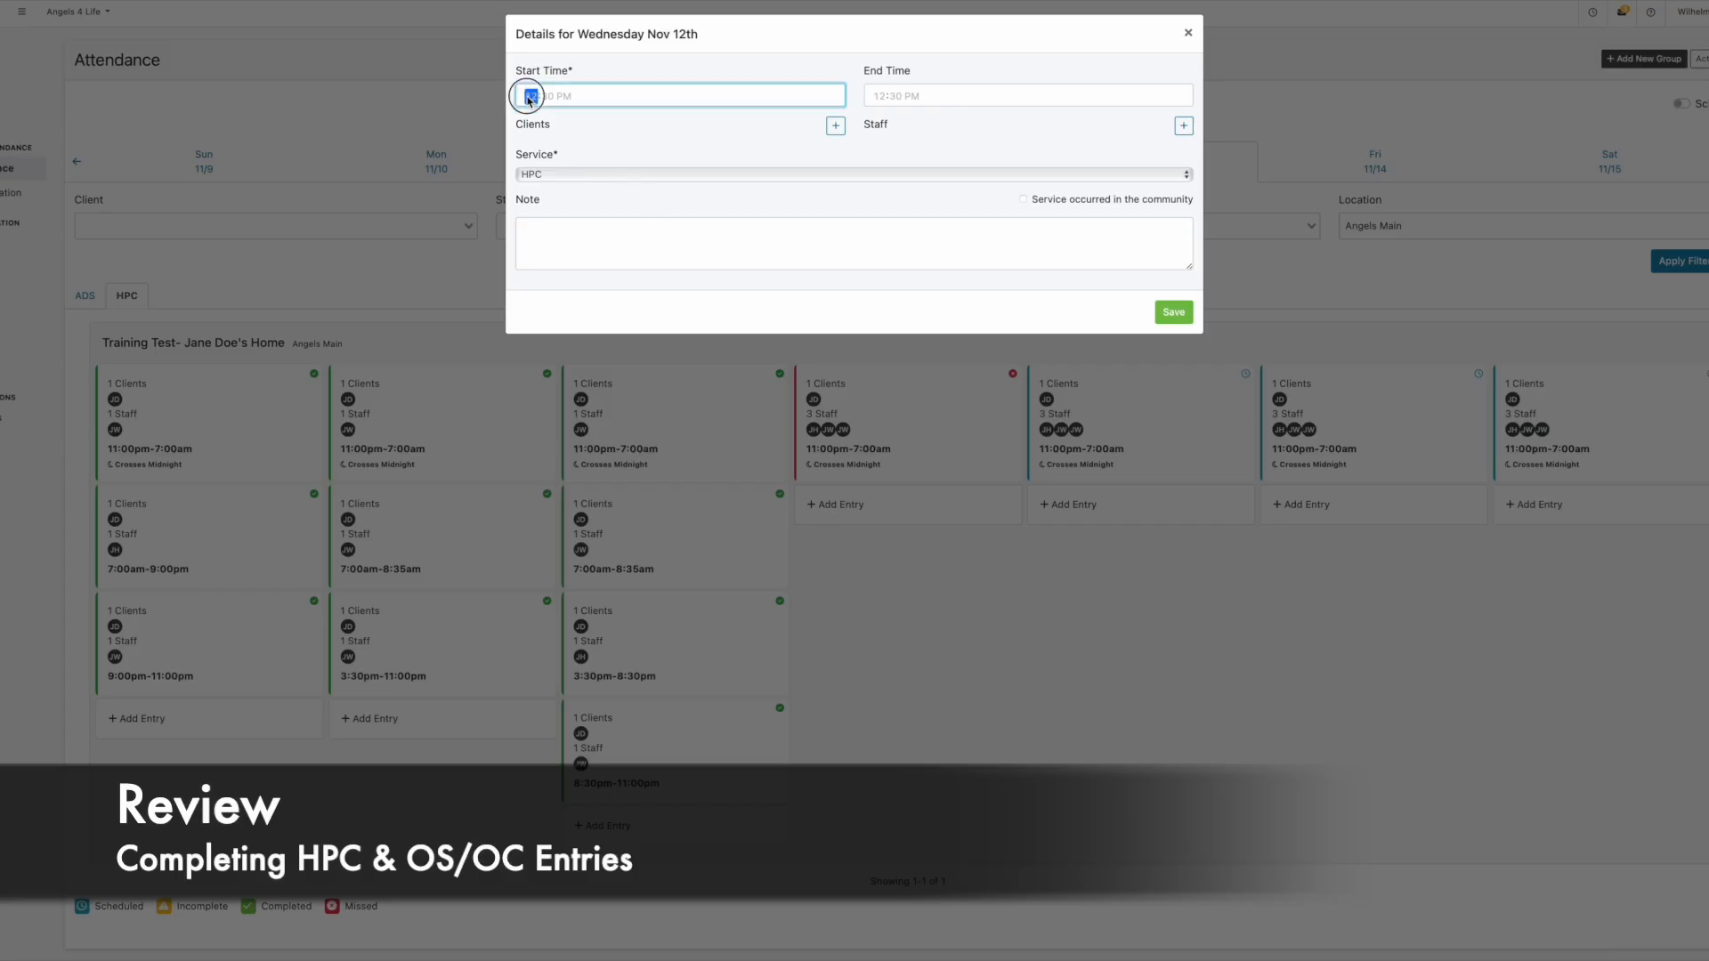
{"action": "type", "text": "0700"}
{"action": "left_click", "coordinate": [883, 101]}
{"action": "type", "text": "0835"}
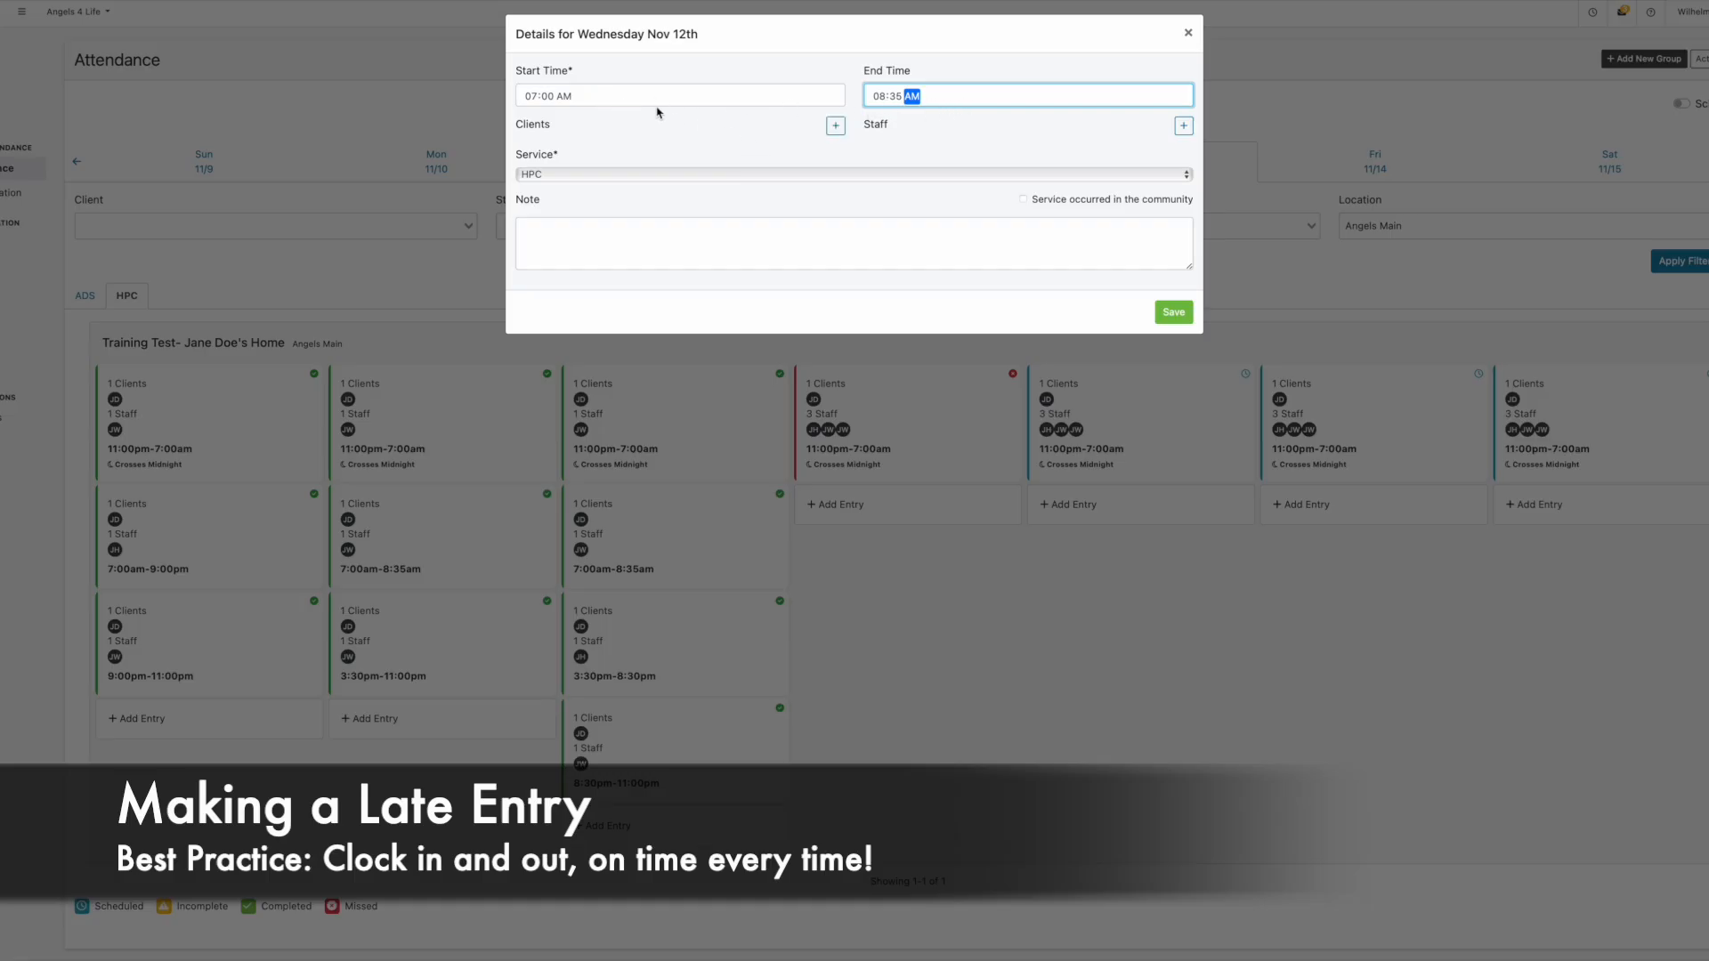
Select the test client and the last listed staff member for the Wednesday morning entry and save it.
{"action": "left_click", "coordinate": [836, 130]}
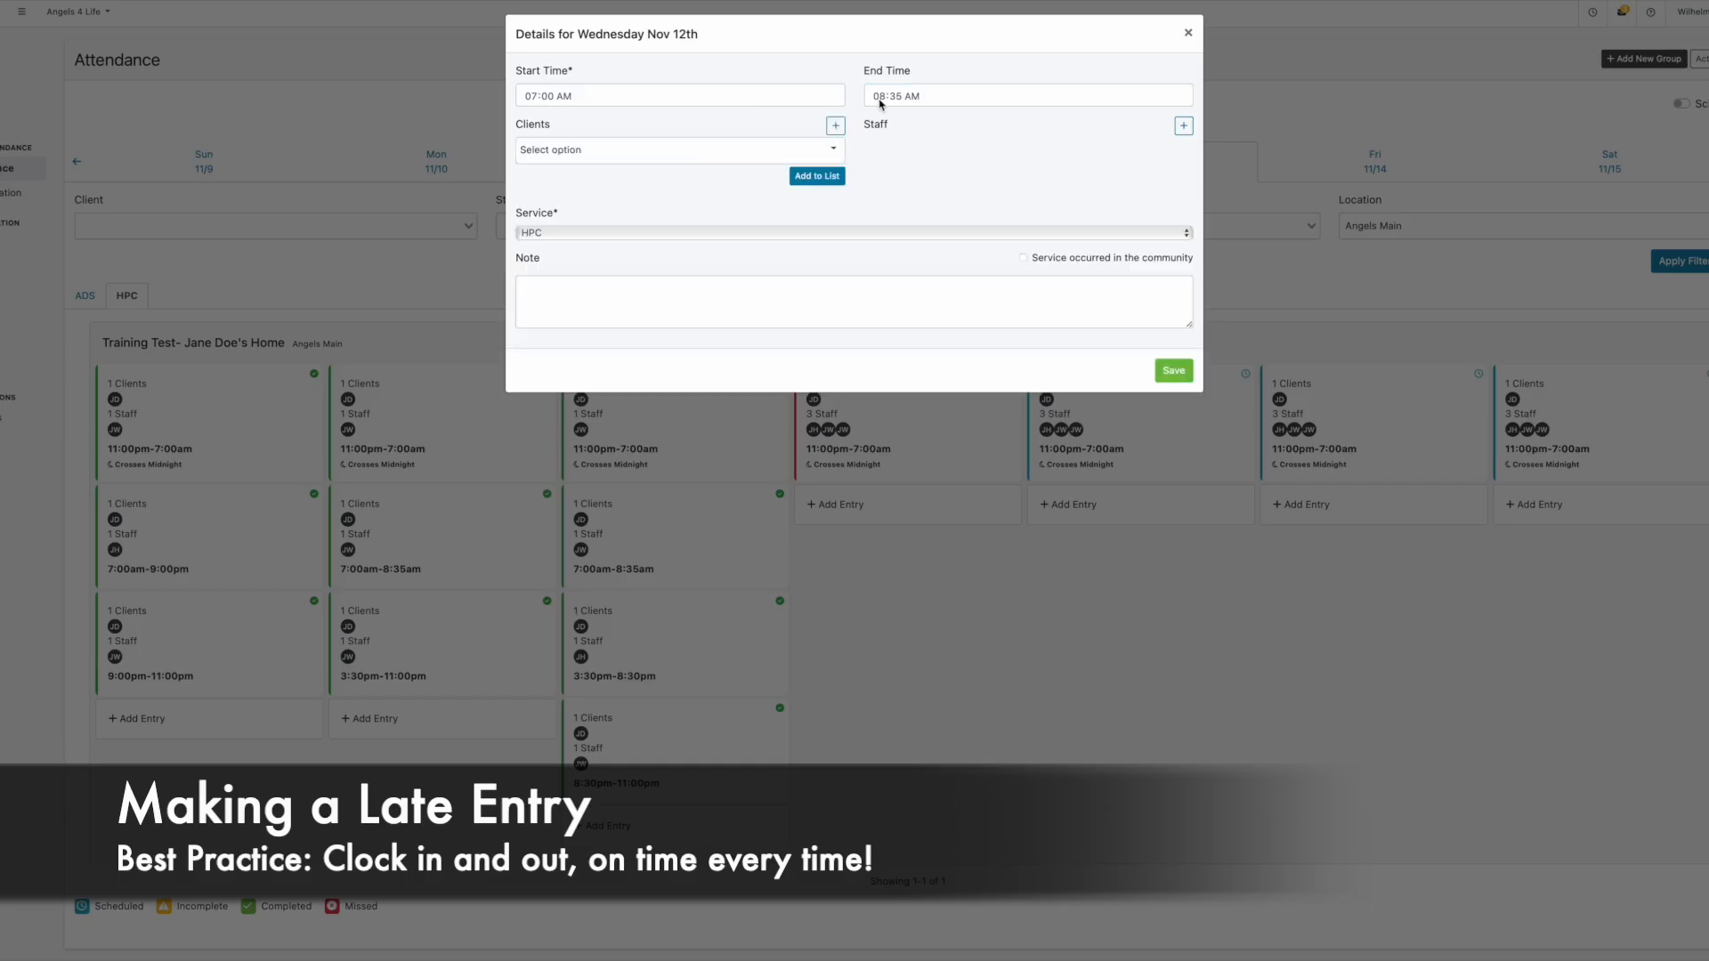
{"action": "left_click", "coordinate": [792, 148]}
{"action": "left_click", "coordinate": [703, 195]}
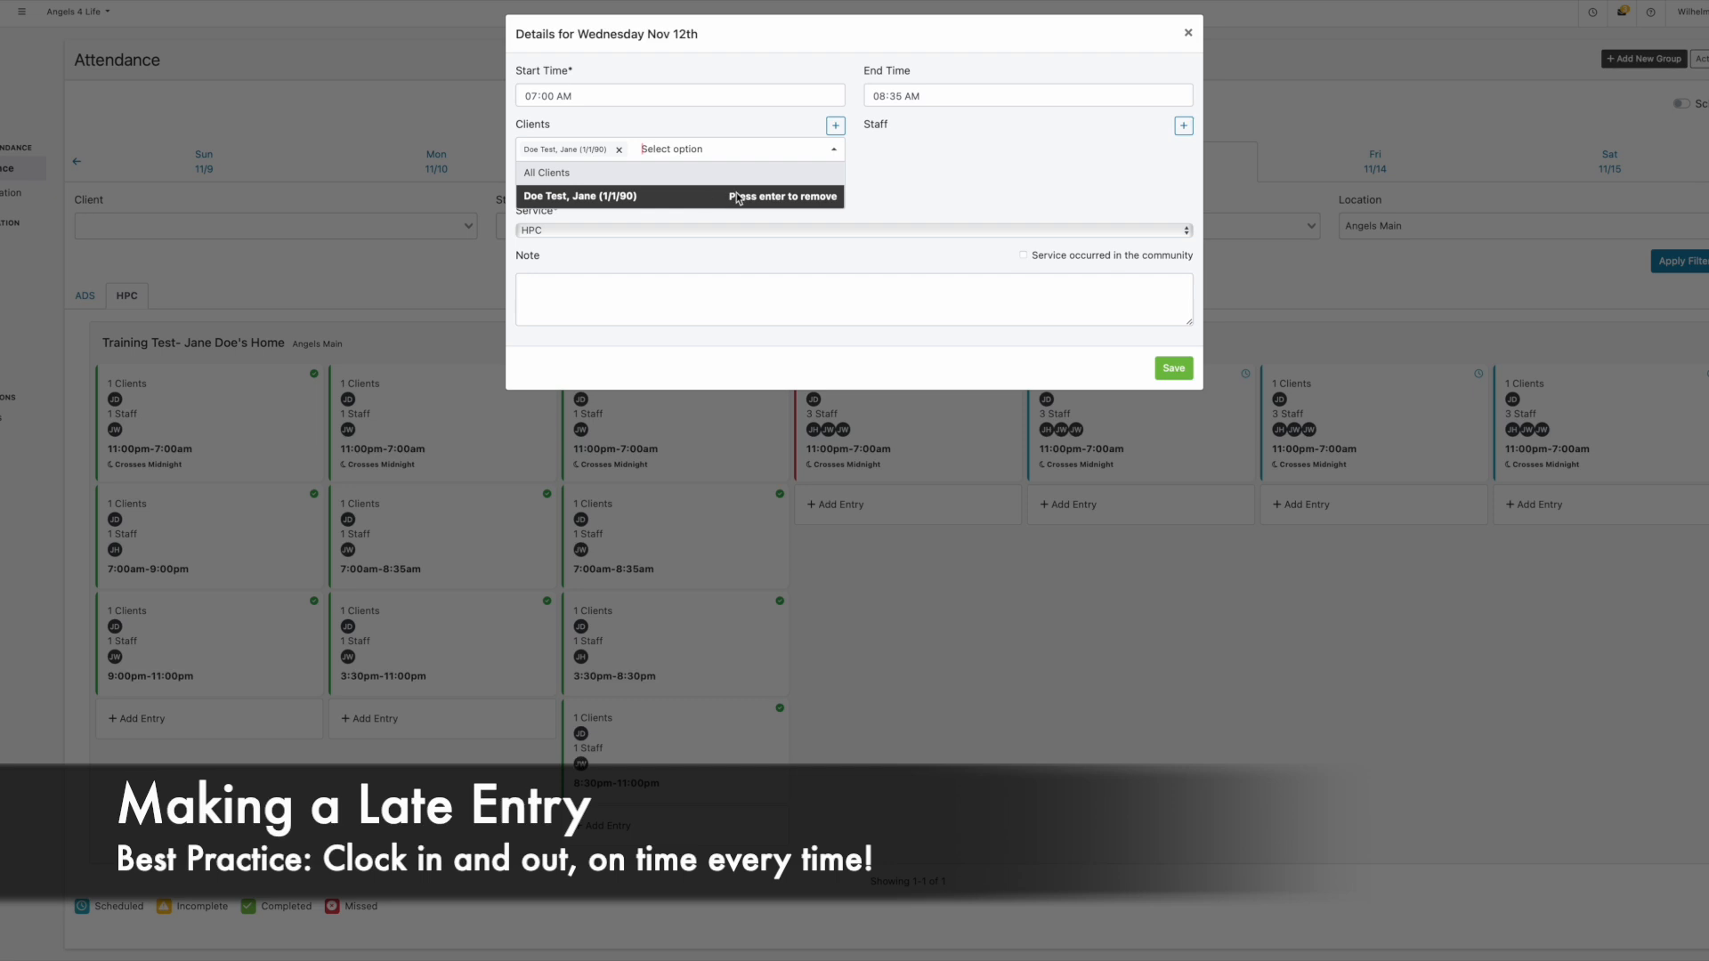
{"action": "left_click", "coordinate": [1184, 126]}
{"action": "left_click", "coordinate": [1065, 153]}
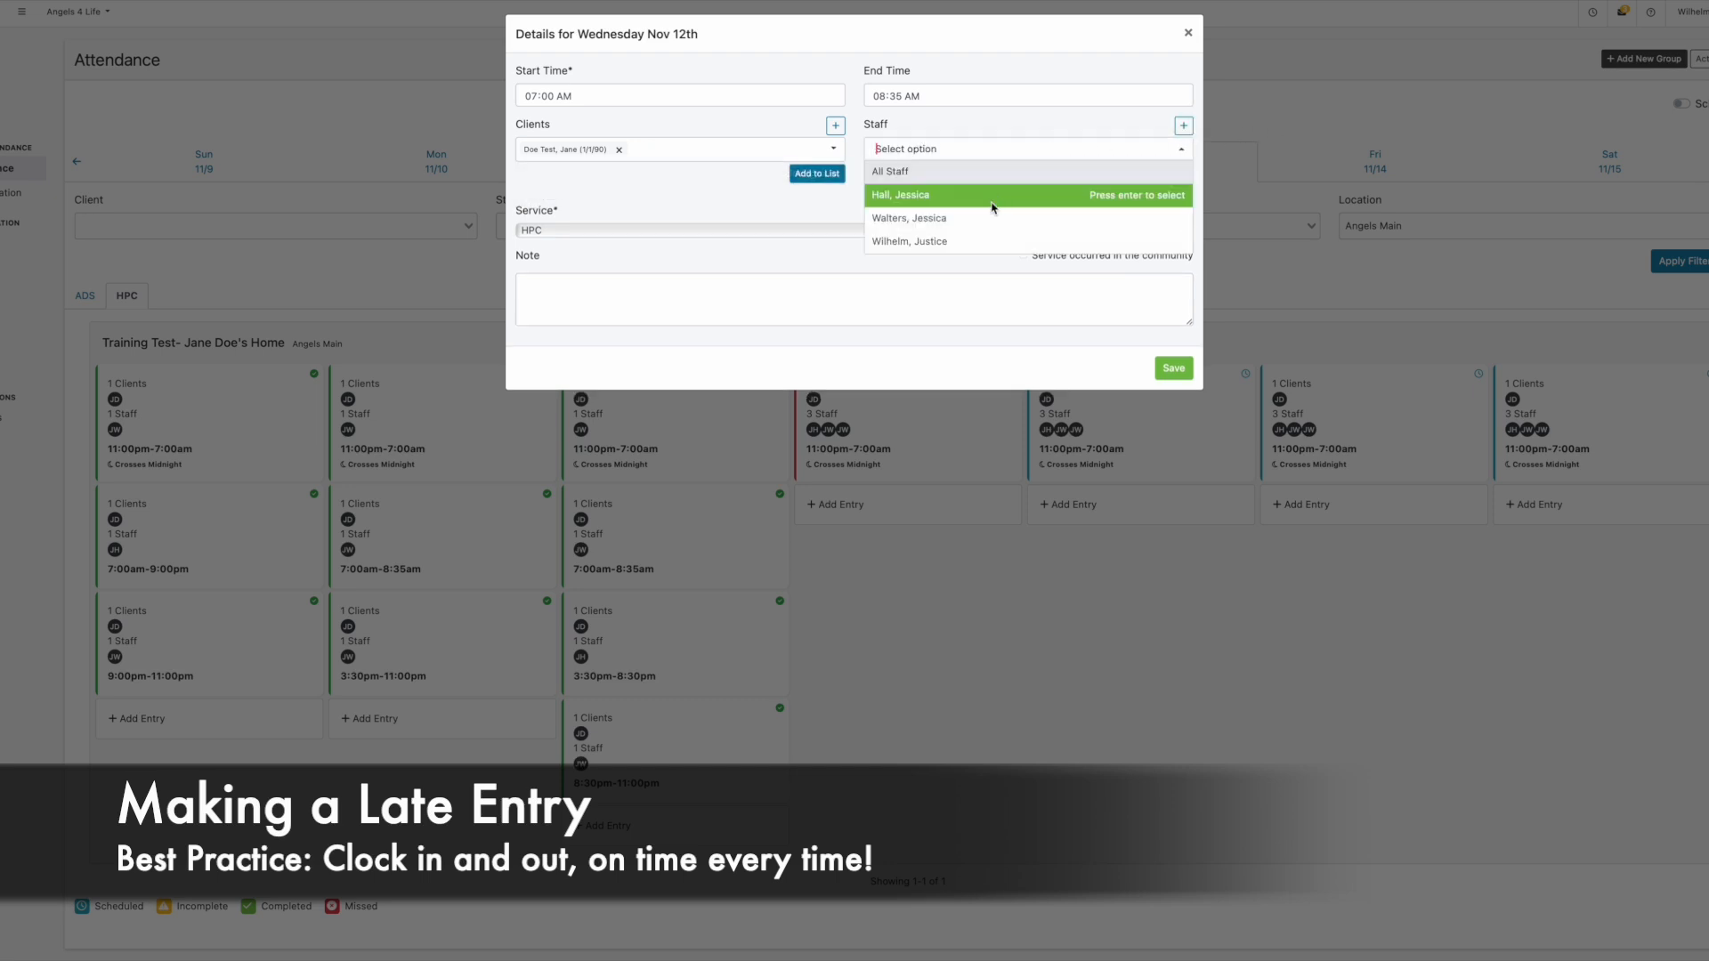
{"action": "left_click", "coordinate": [979, 246]}
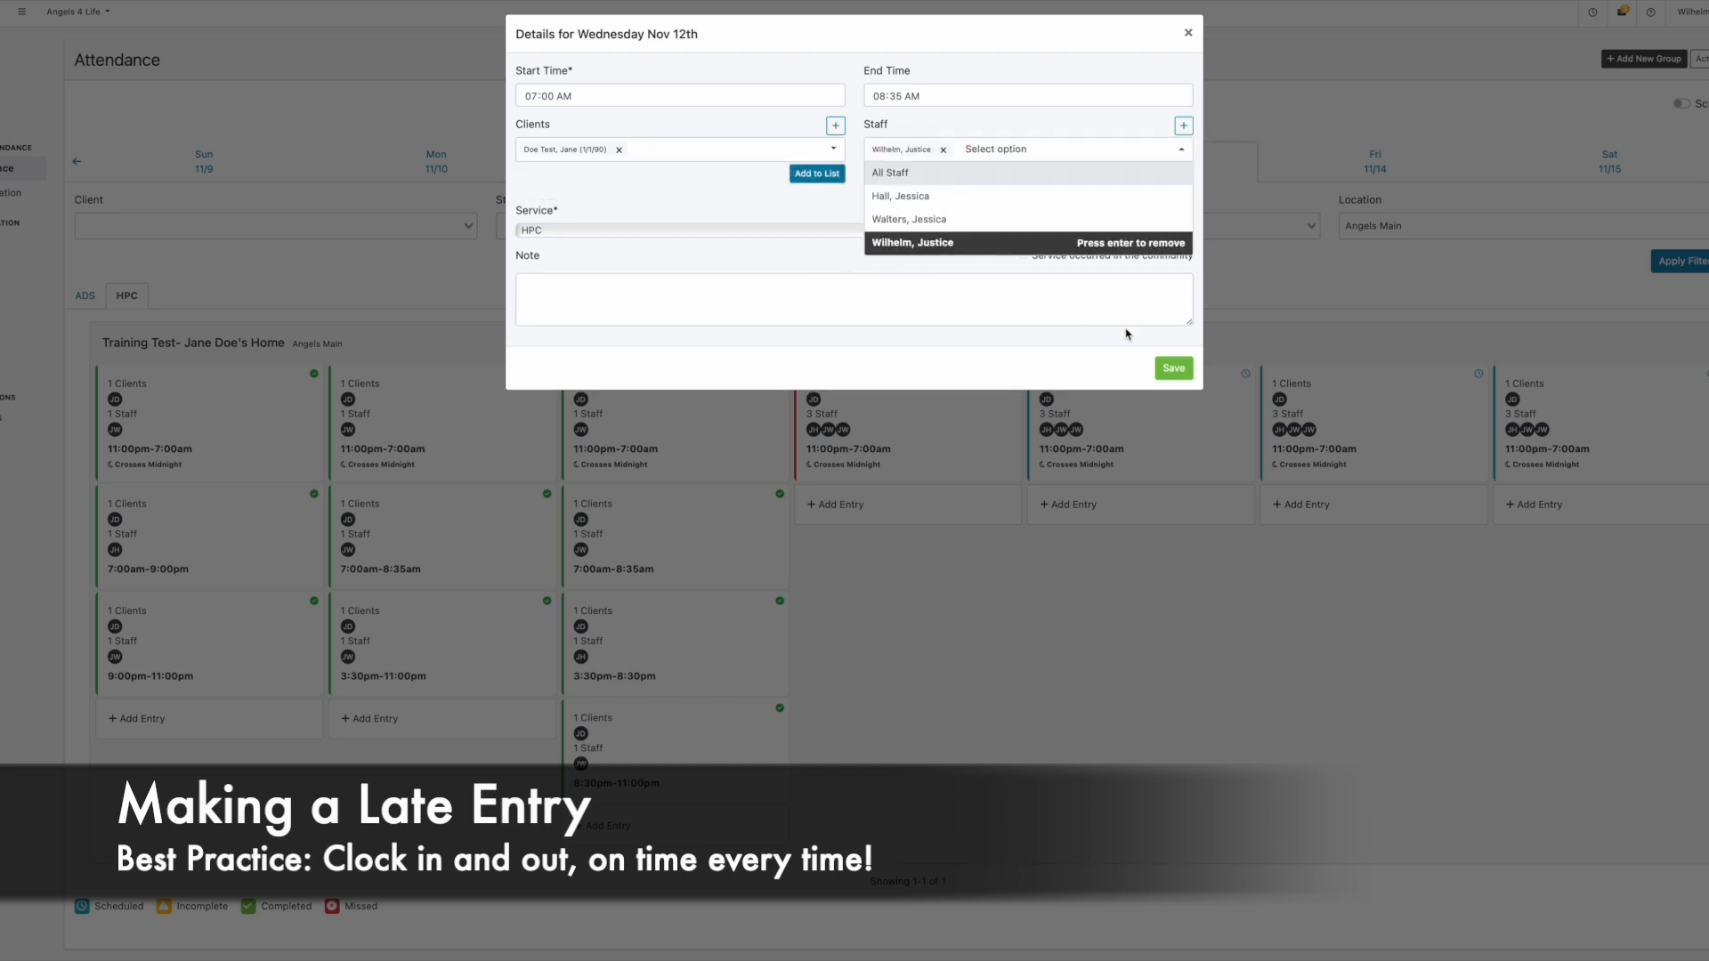
{"action": "left_click", "coordinate": [1173, 370]}
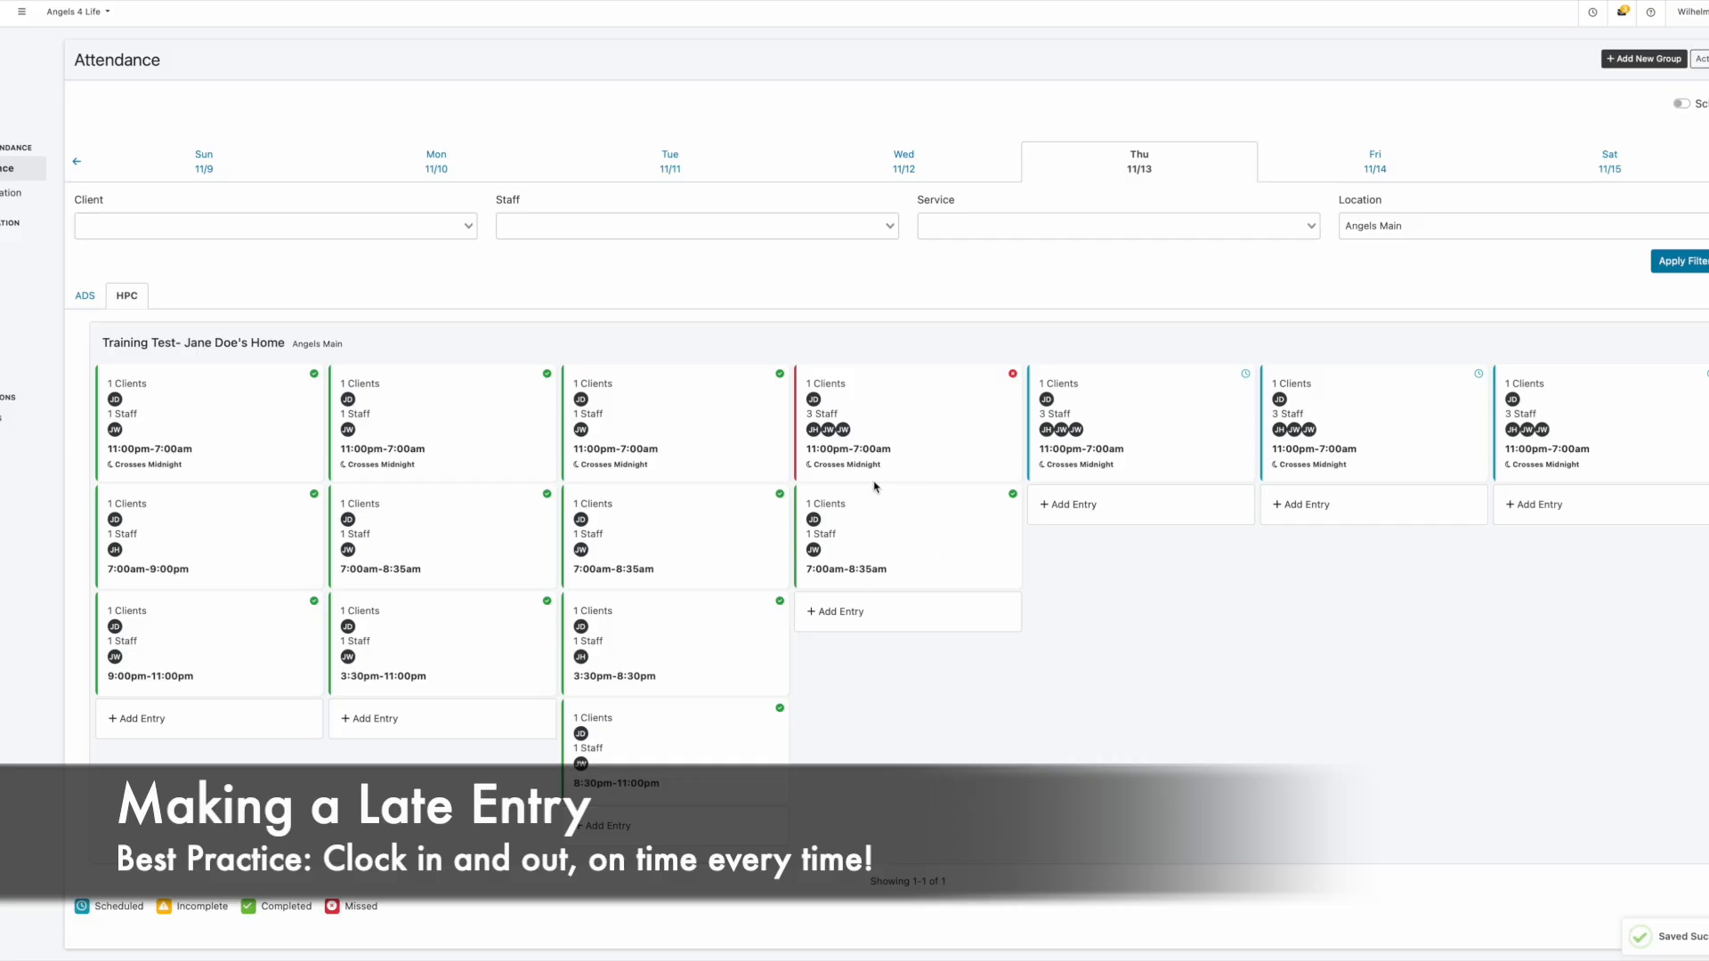